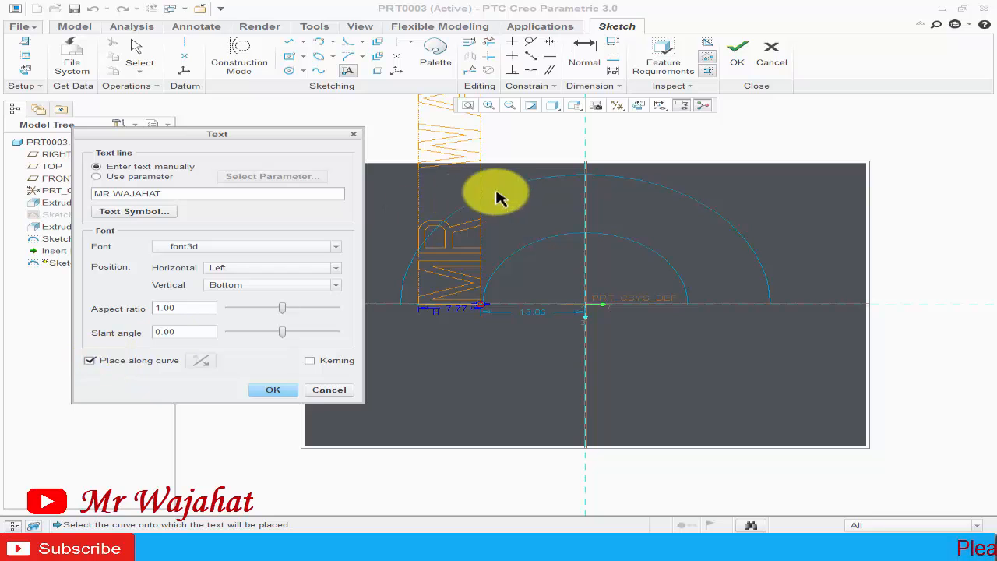
Step: Place the sketch text along the inner arc and set its aspect ratio to 0.40
left_click(511, 256)
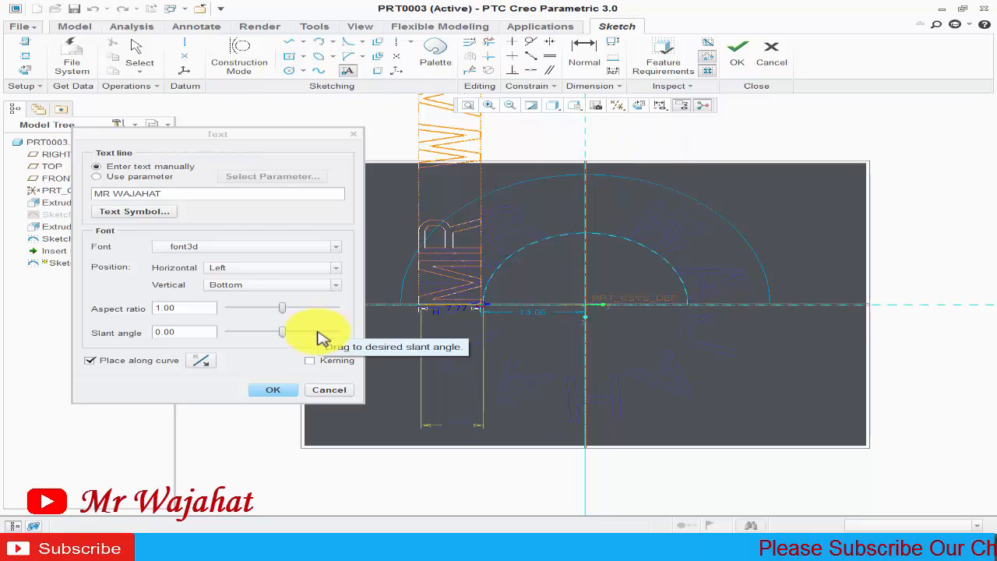
left_click_drag(280, 314, 269, 314)
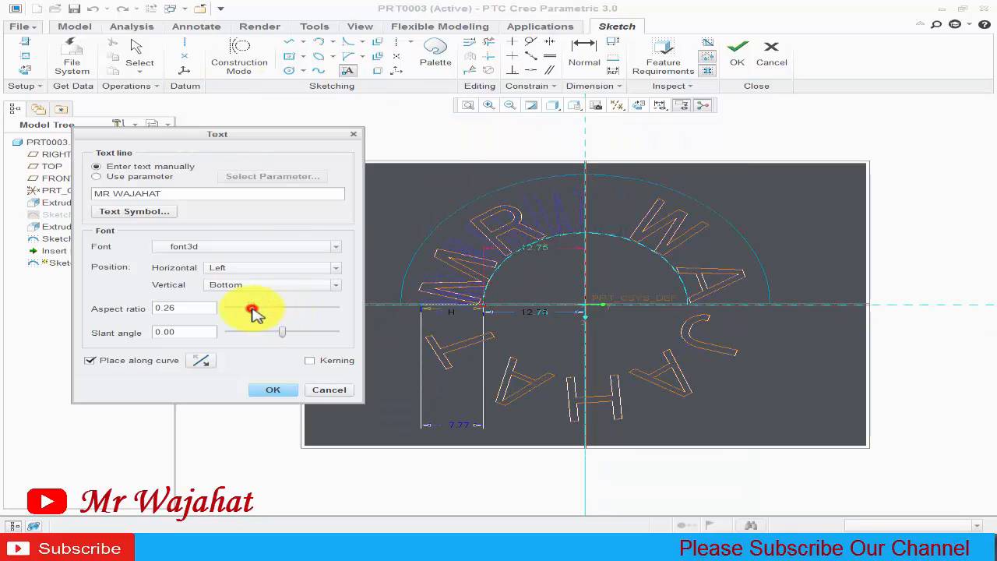
left_click_drag(258, 308, 256, 308)
left_click_drag(245, 133, 262, 155)
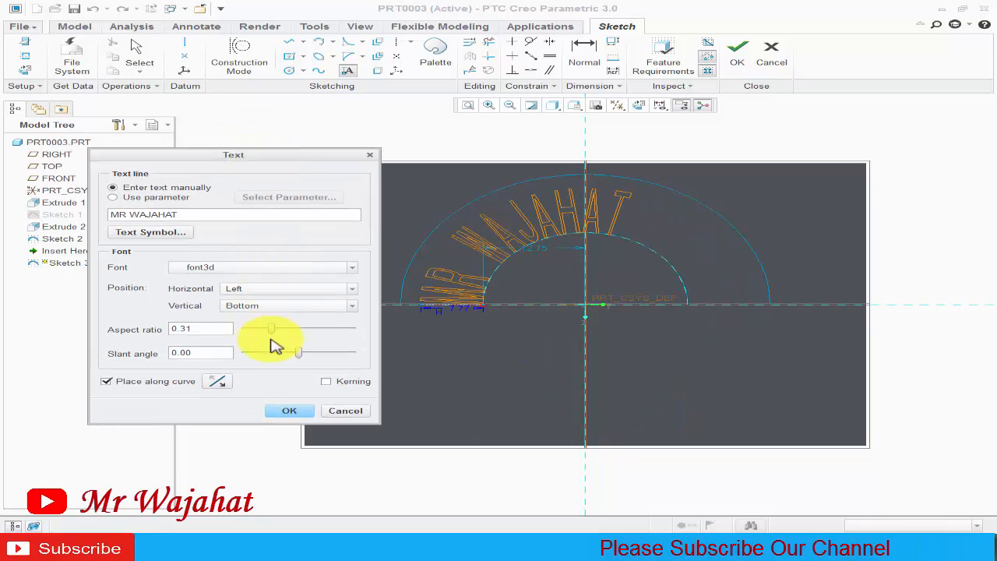
mouse_move(280, 331)
left_mouse_down()
mouse_move(296, 331)
mouse_move(284, 328)
left_mouse_up()
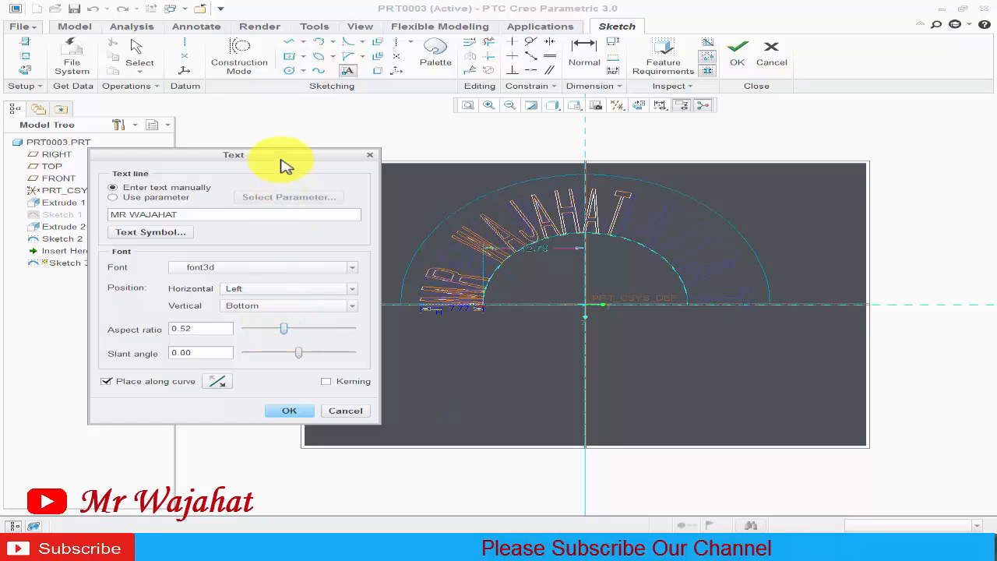
left_click_drag(284, 159, 298, 160)
left_click(232, 328)
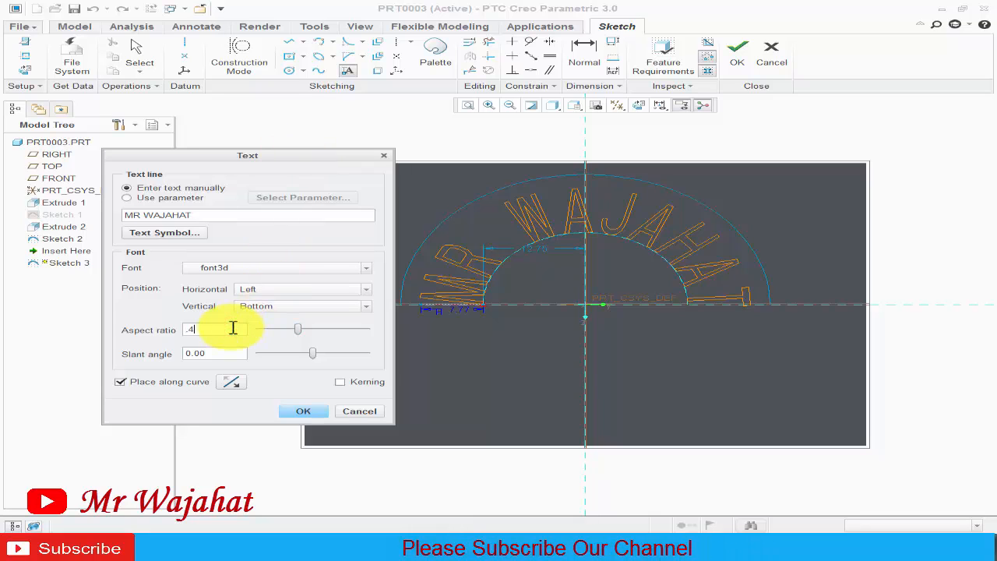
key("Return")
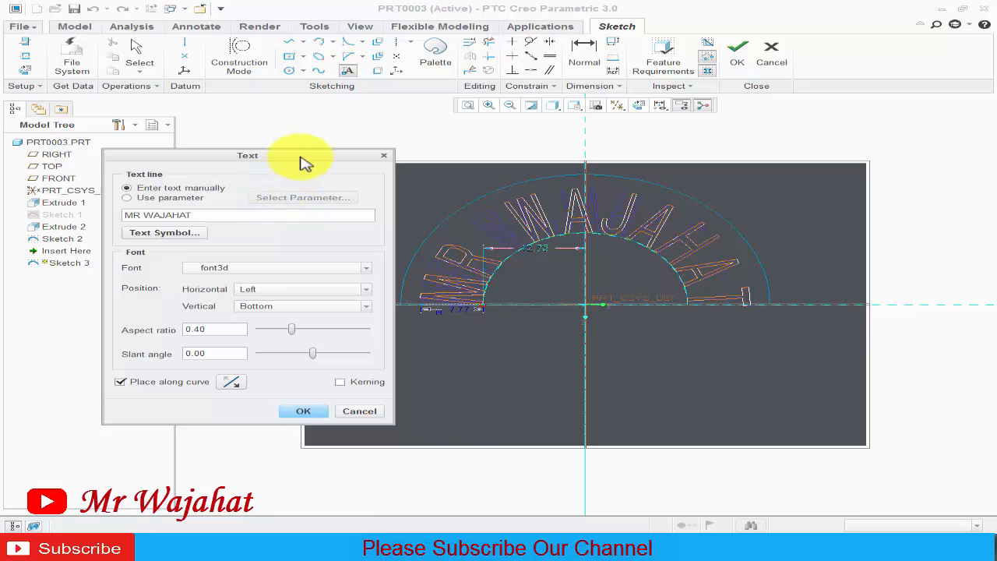
left_click_drag(300, 156, 305, 174)
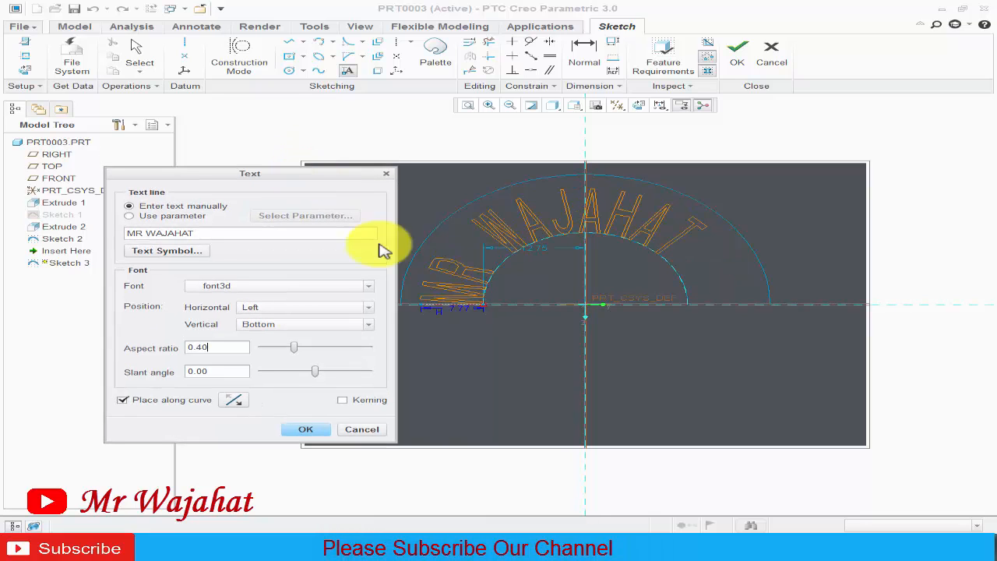
Step: Set the text's horizontal position to Center, accept the text and finish the sketch
left_click(321, 308)
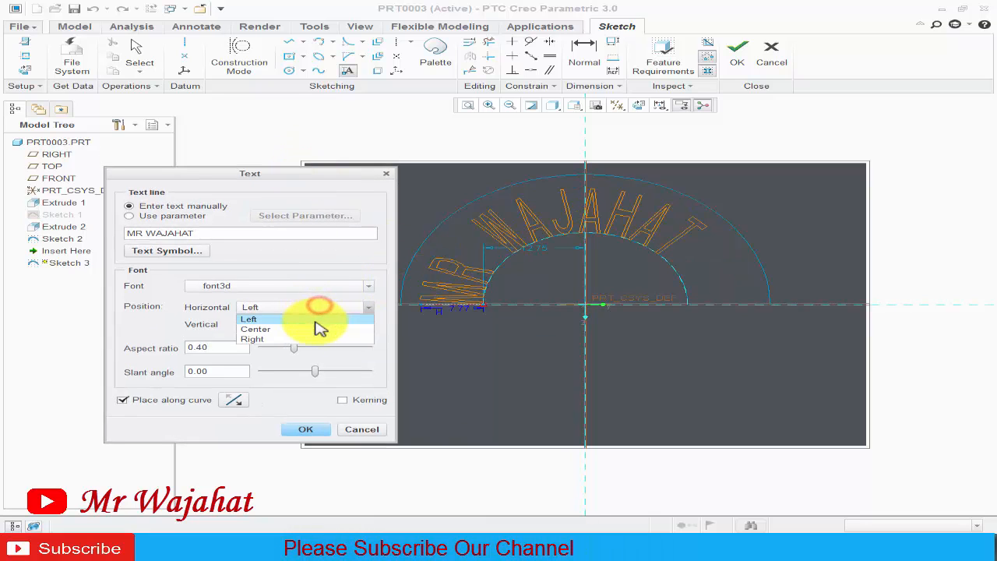
left_click(319, 328)
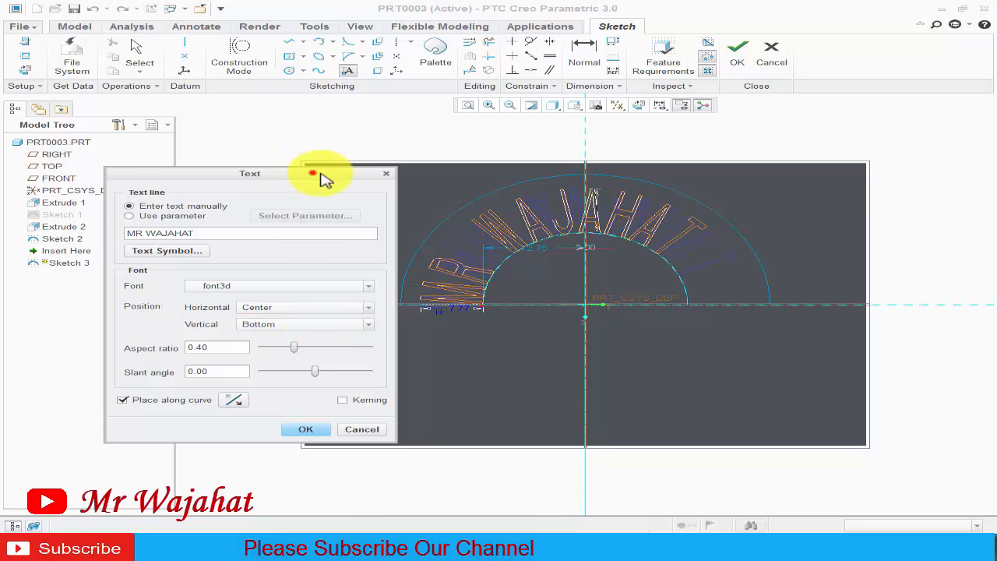
left_click_drag(321, 173, 330, 174)
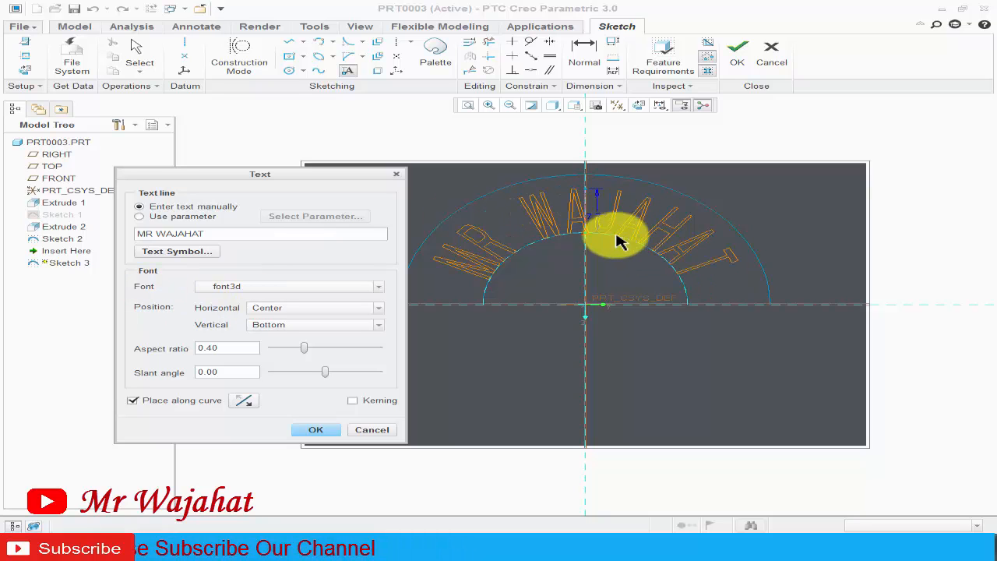
left_click(323, 431)
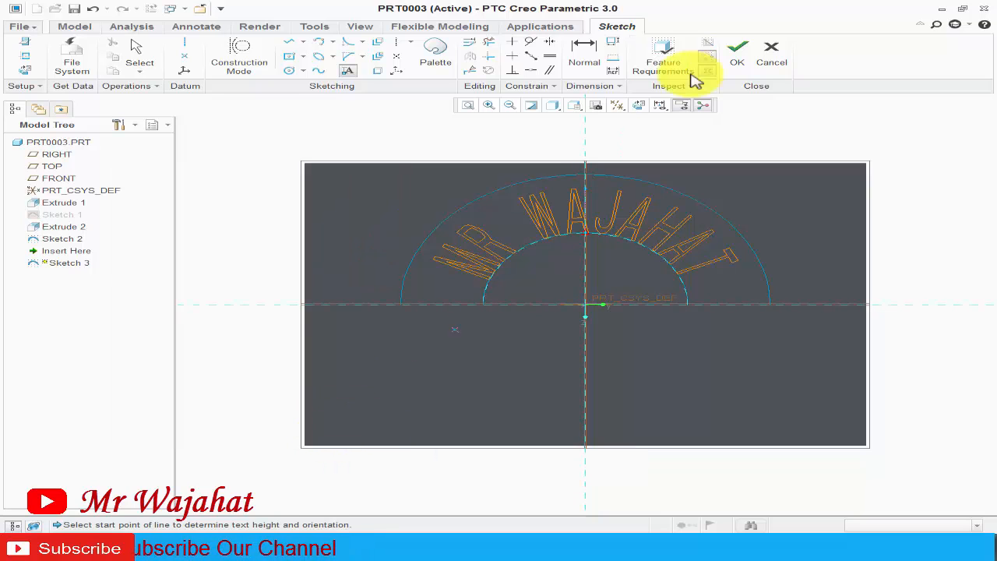
left_click(749, 60)
Step: Start an extrusion from the curved text sketch on the block's face
mouse_move(229, 429)
middle_mouse_down()
mouse_move(309, 414)
mouse_move(278, 421)
middle_mouse_up()
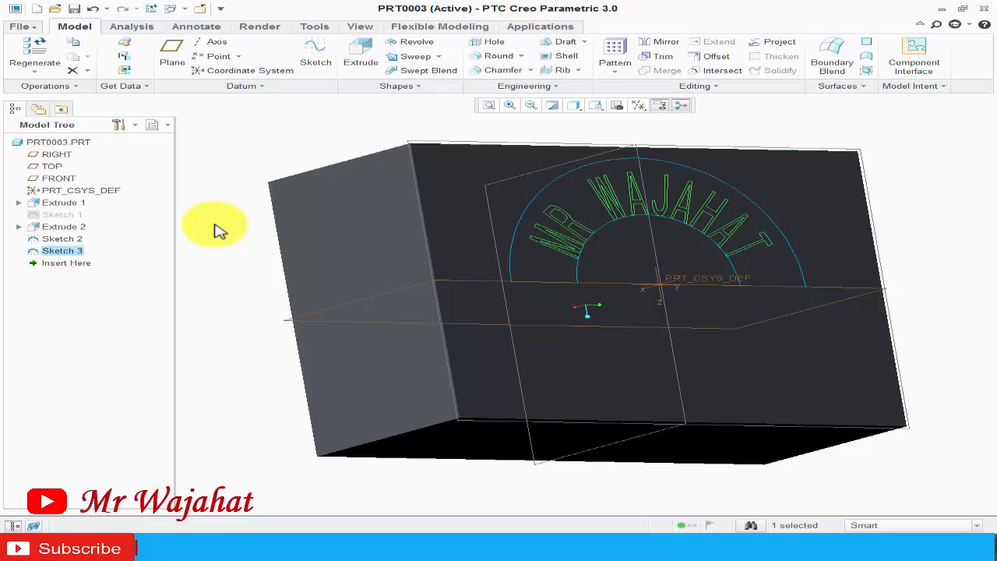
left_click(352, 67)
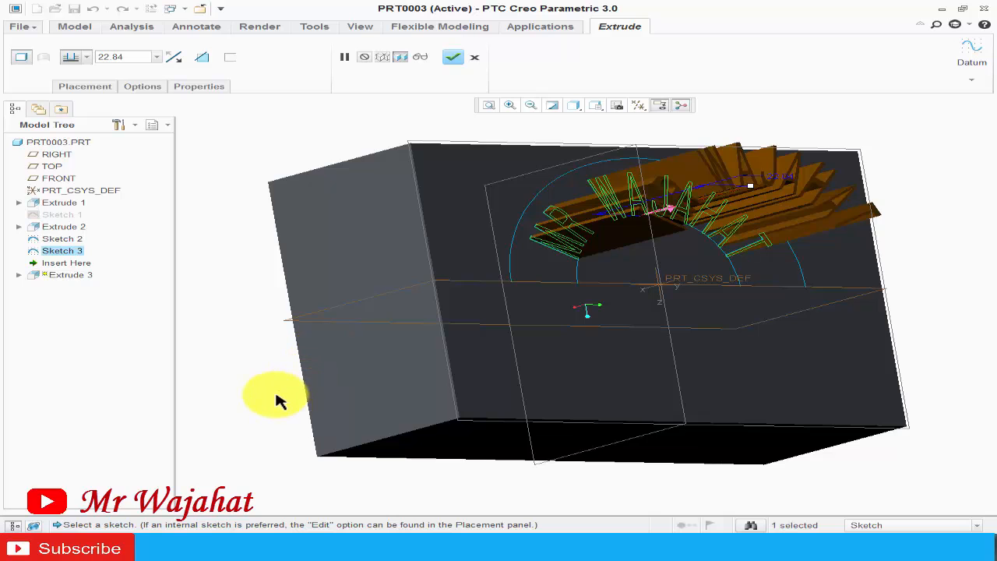
middle_click_drag(281, 401, 234, 390)
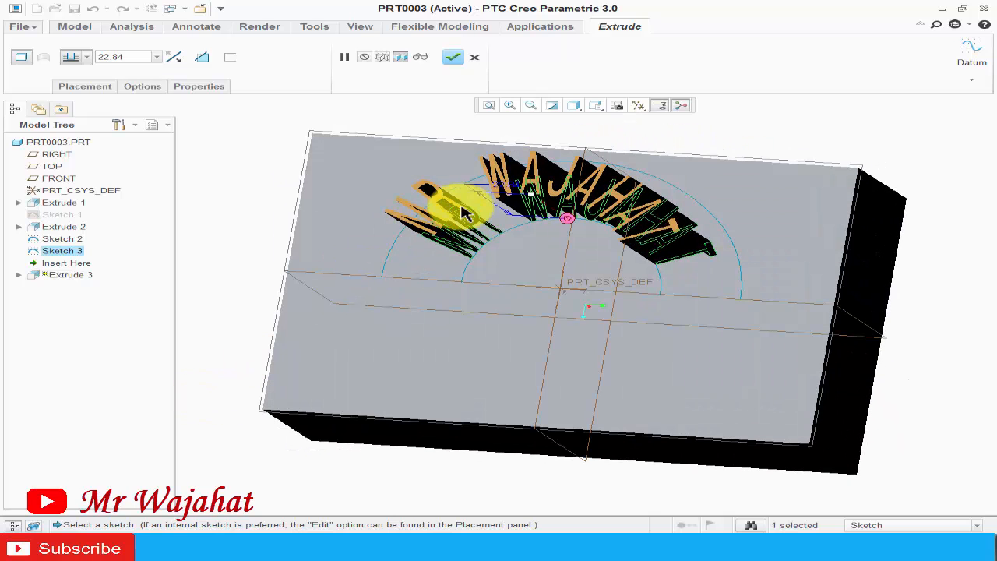
Step: Try the text extrusion as a material-removing cut into the block, about 3.40 deep
left_click_drag(536, 201, 586, 228)
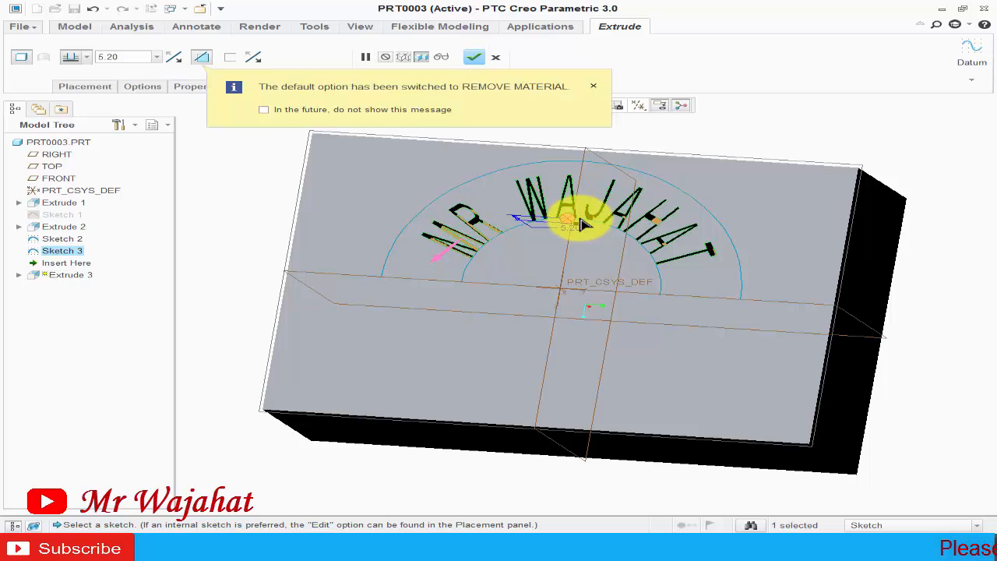
mouse_move(249, 309)
middle_mouse_down()
mouse_move(323, 329)
mouse_move(280, 330)
mouse_move(275, 293)
mouse_move(232, 311)
middle_mouse_up()
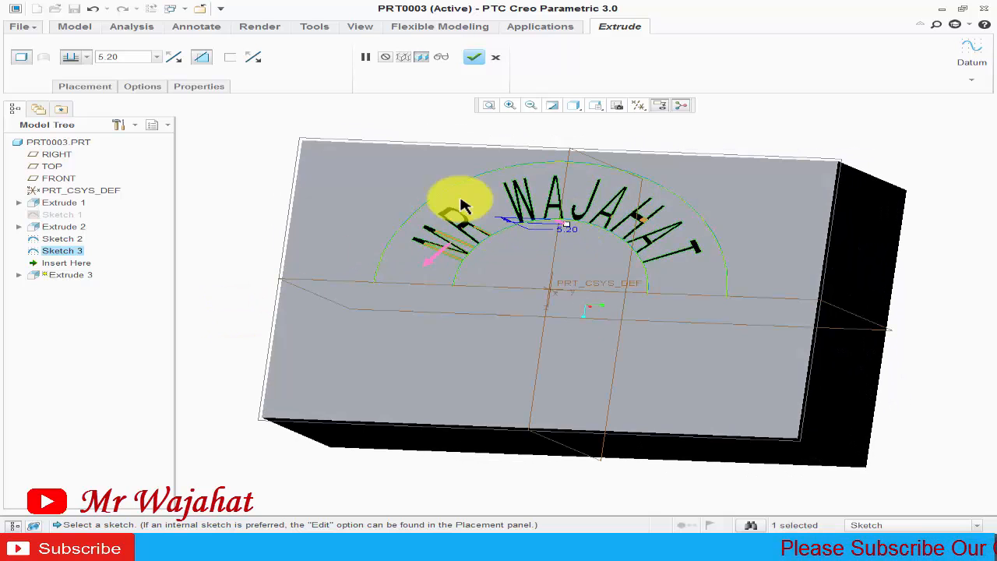
left_click(209, 58)
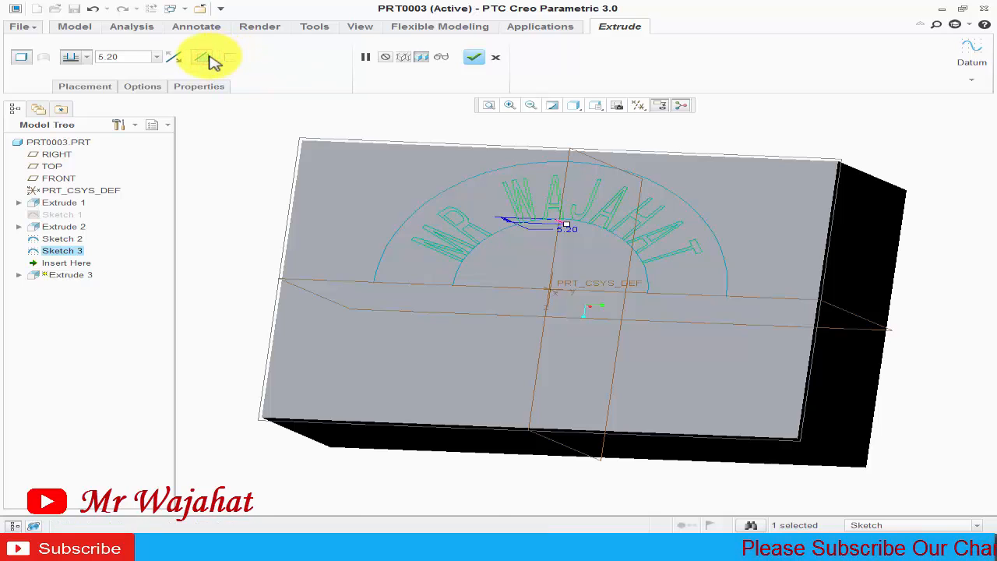
left_click(207, 58)
left_click_drag(569, 229, 551, 224)
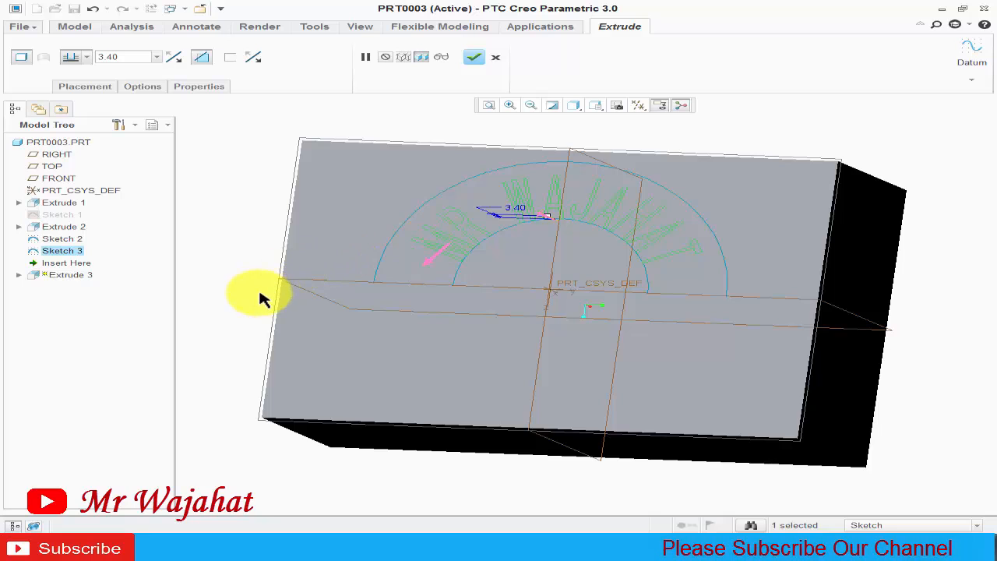
middle_click_drag(262, 296, 289, 113)
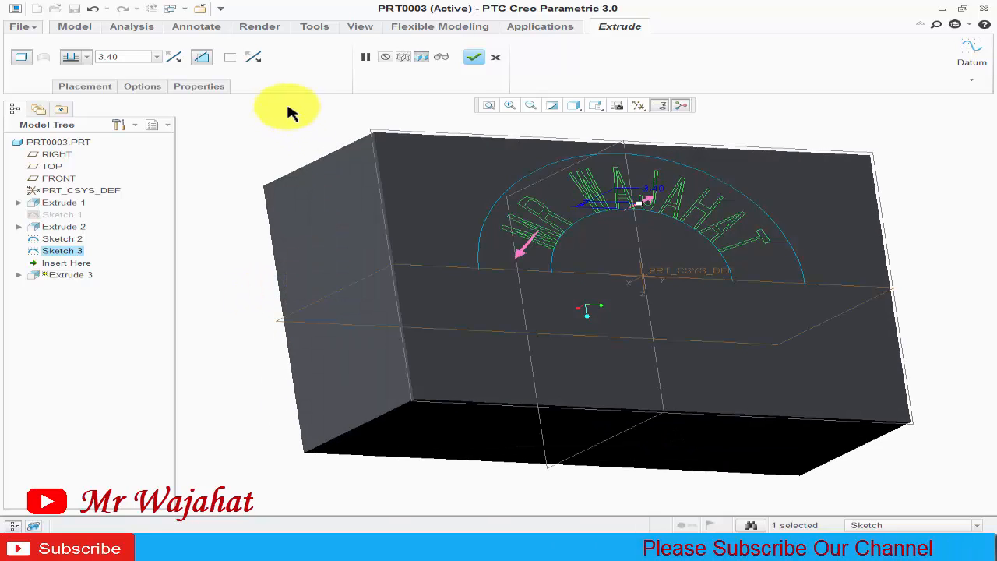
Step: Switch the text extrusion to adding material, set its depth to 1 and complete the feature
left_click(203, 57)
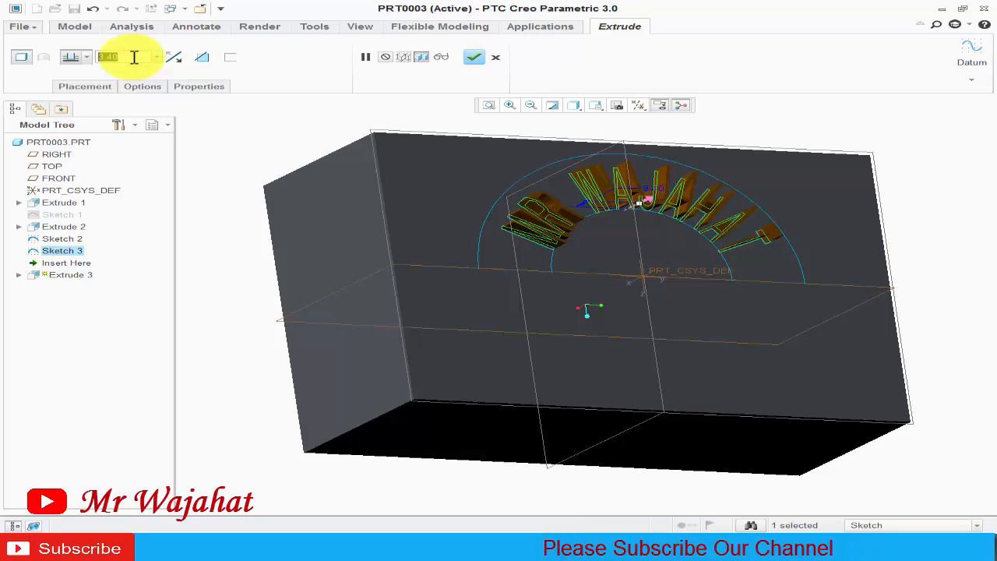
type("1")
key("Return")
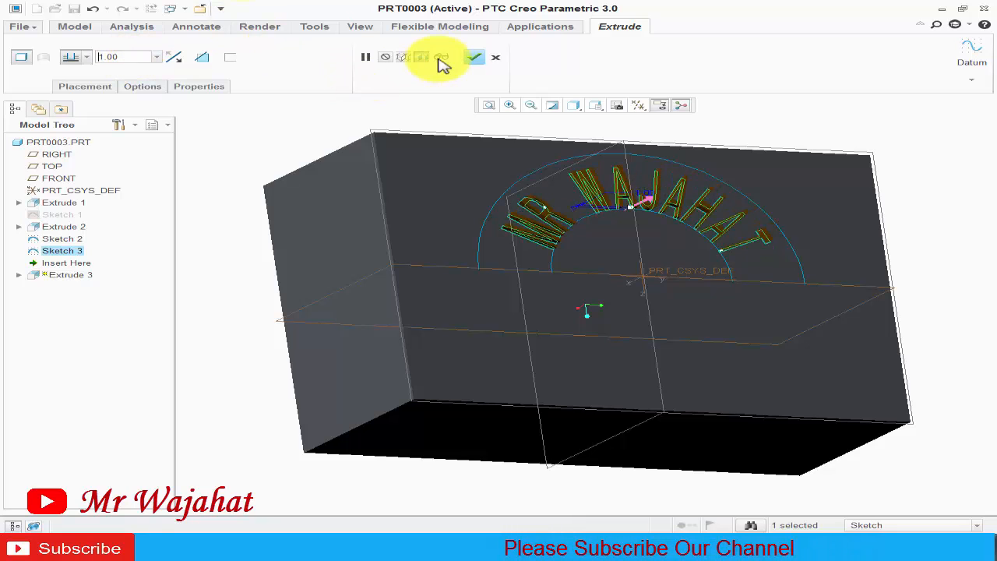
left_click(474, 57)
left_click(230, 272)
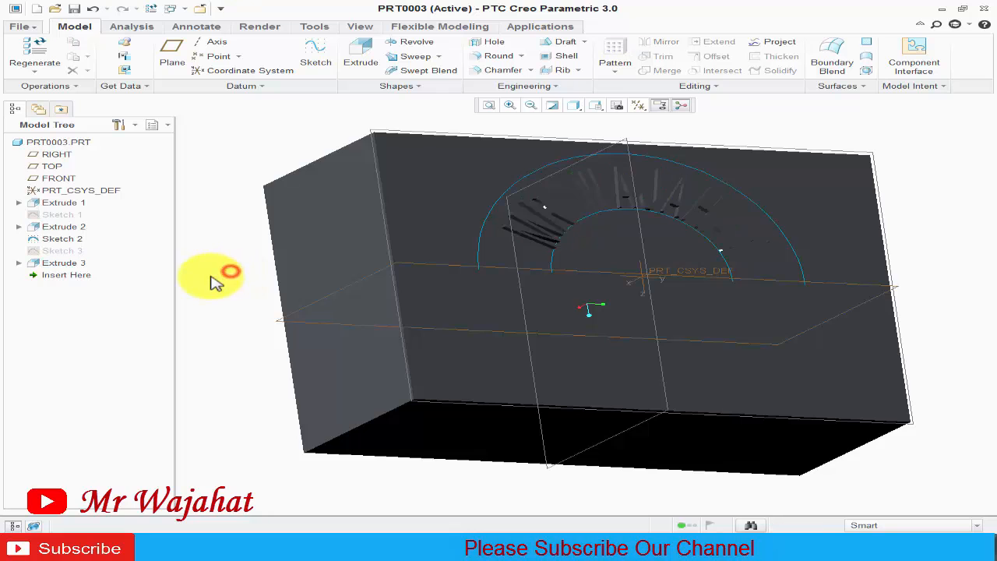
Step: Try to assign a metal appearance from the std-metals.dmt library to the extruded text feature
middle_click_drag(211, 278, 190, 283)
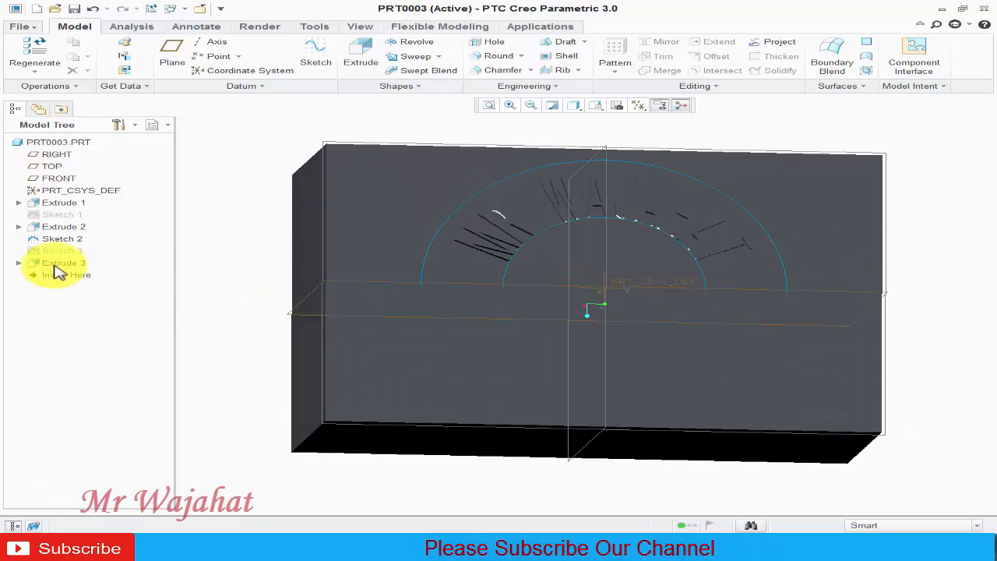
left_click(68, 263)
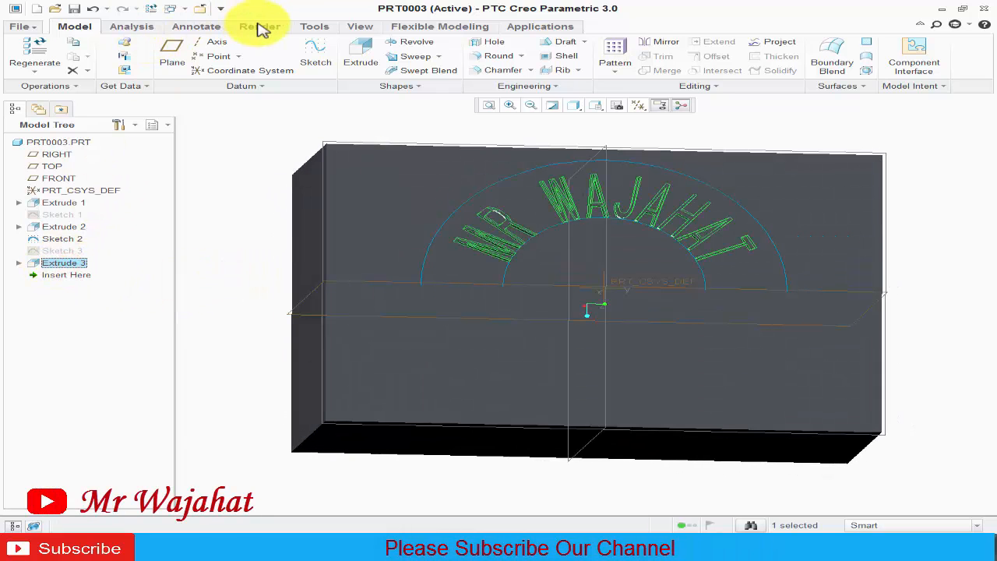
left_click(259, 26)
left_click(77, 49)
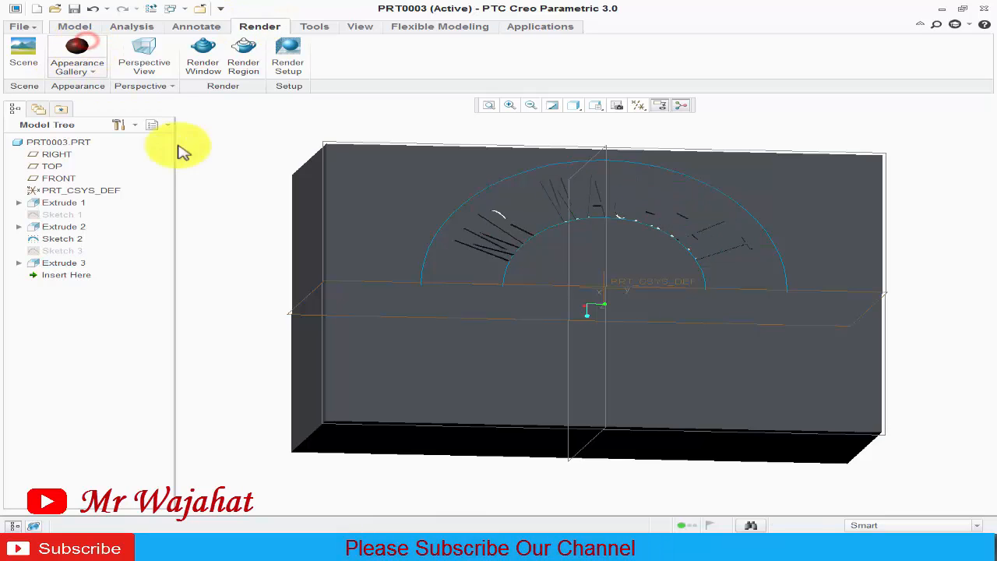
left_click(216, 178)
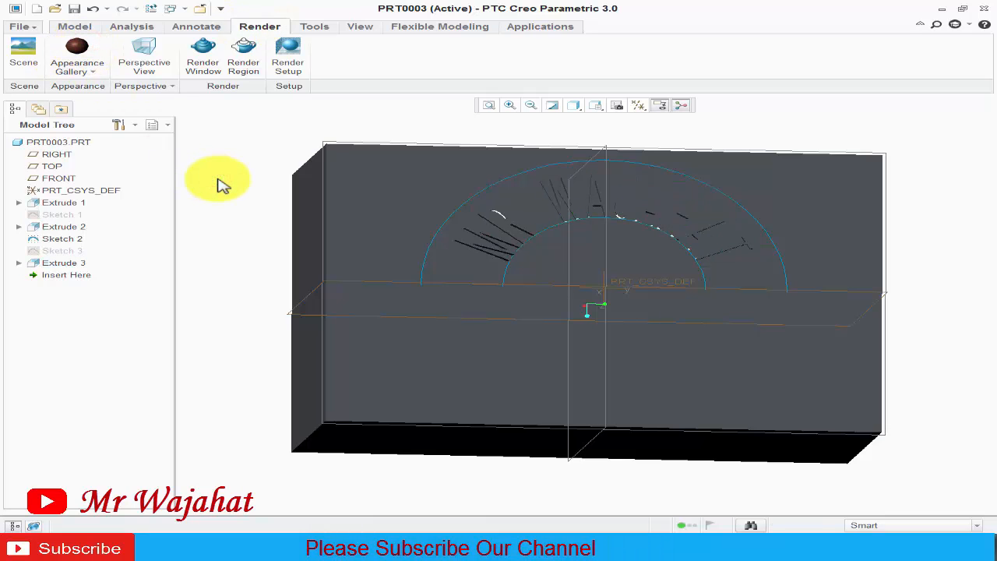
mouse_move(234, 257)
middle_mouse_down()
mouse_move(285, 233)
mouse_move(247, 249)
middle_mouse_up()
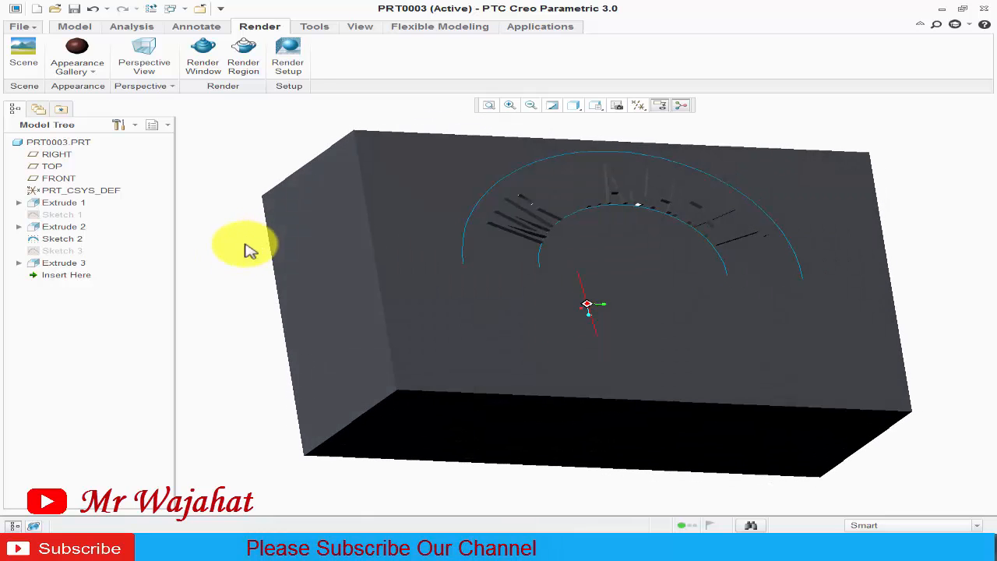
left_click(75, 263)
left_click(90, 72)
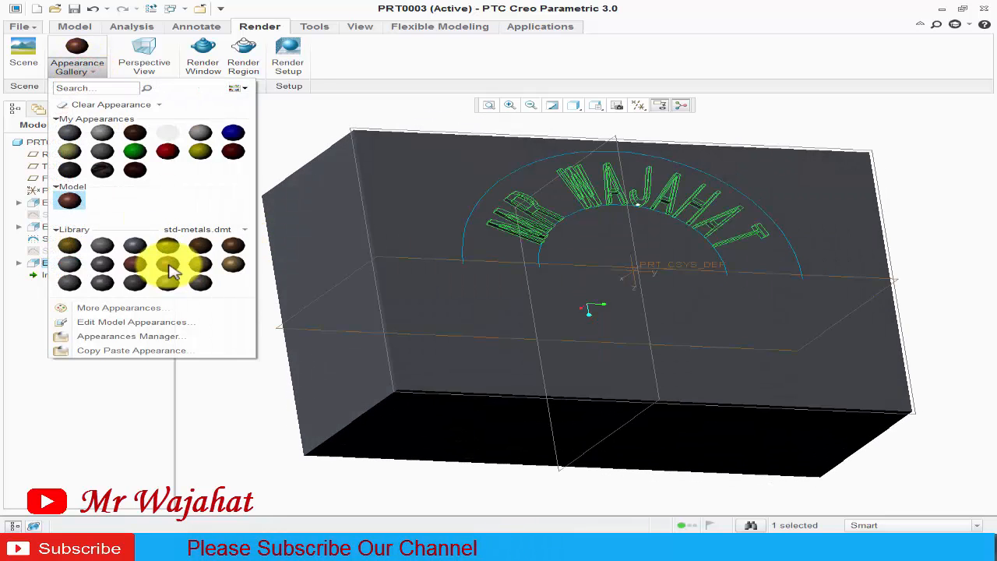
left_click(143, 267)
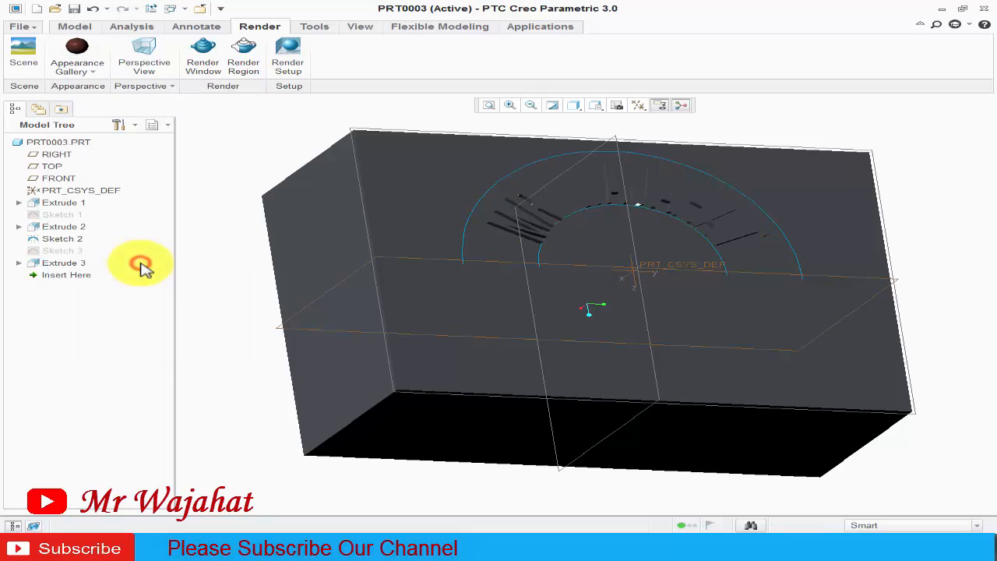
Step: Try to apply the blue appearance from My Appearances to the extruded text feature
left_click(78, 67)
left_click(234, 137)
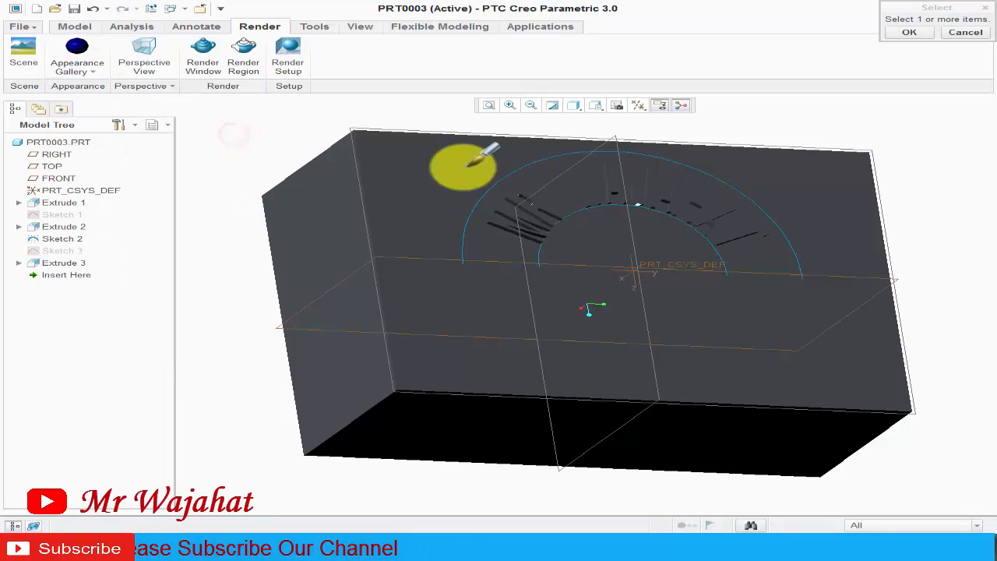
left_click(75, 264)
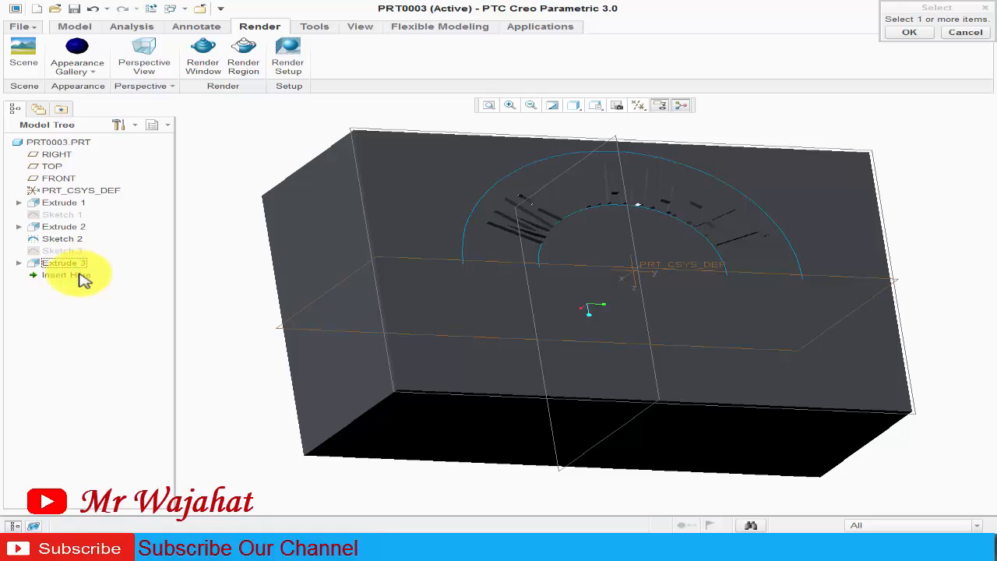
left_click(909, 33)
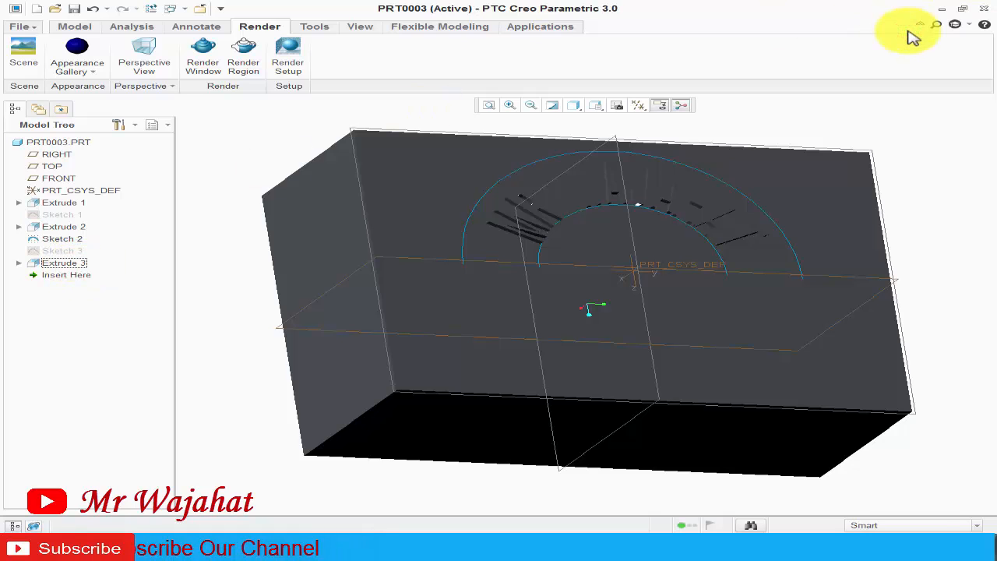
Step: Try again to apply the current appearance to the extruded text feature Extrude 3
left_click(232, 146)
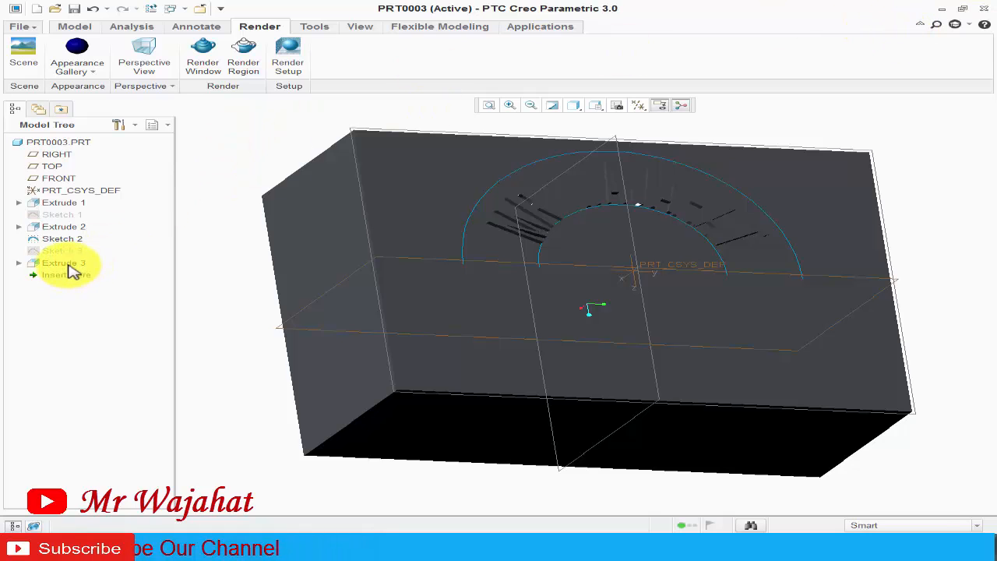
left_click(69, 265)
left_click(71, 56)
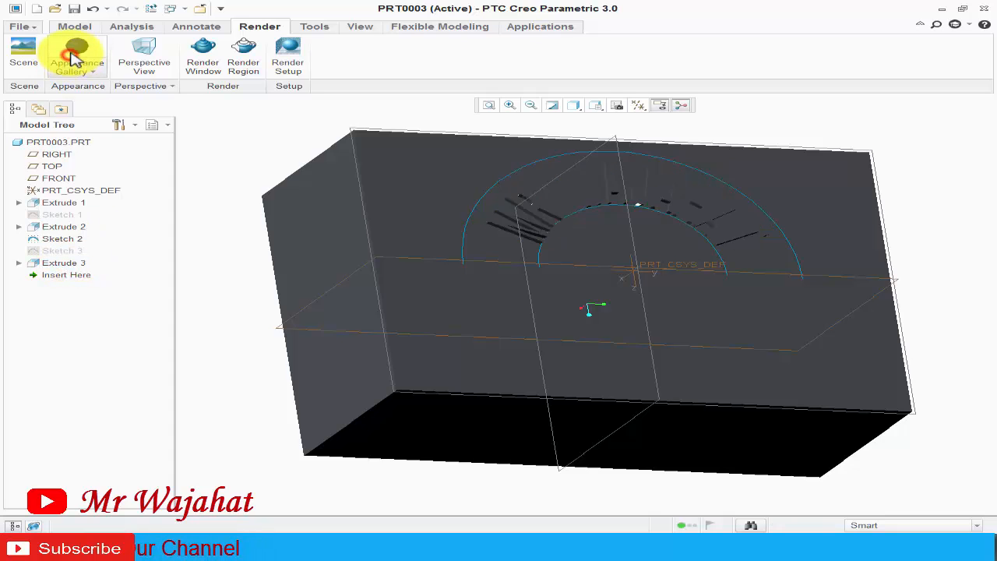
left_click(70, 265)
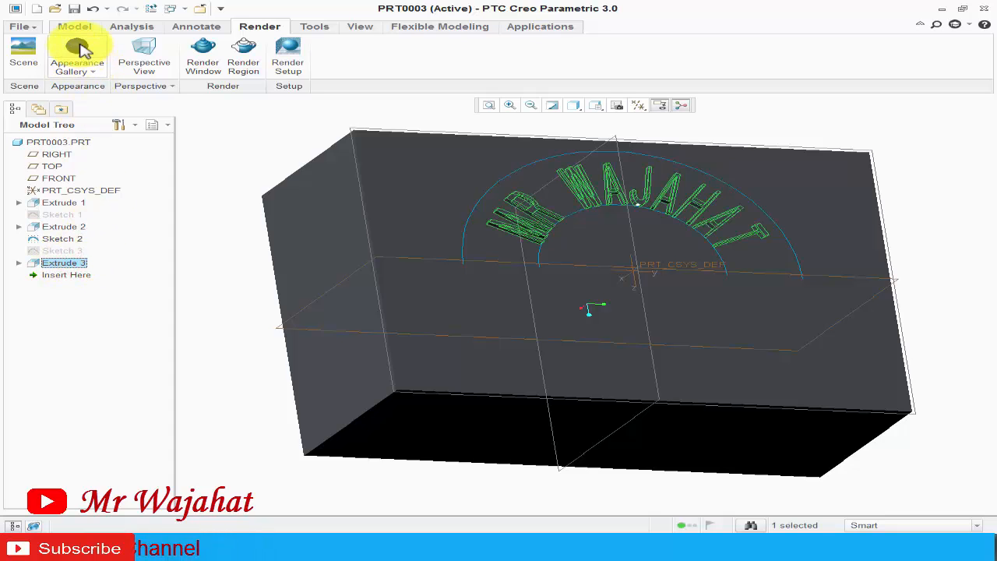
left_click(79, 48)
middle_click_drag(211, 127, 128, 179)
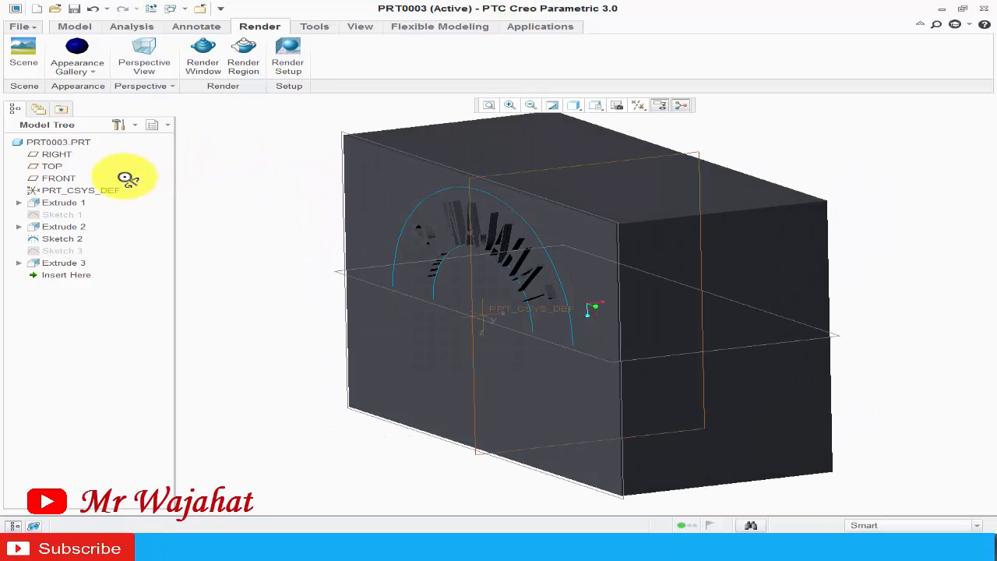
left_click(372, 221)
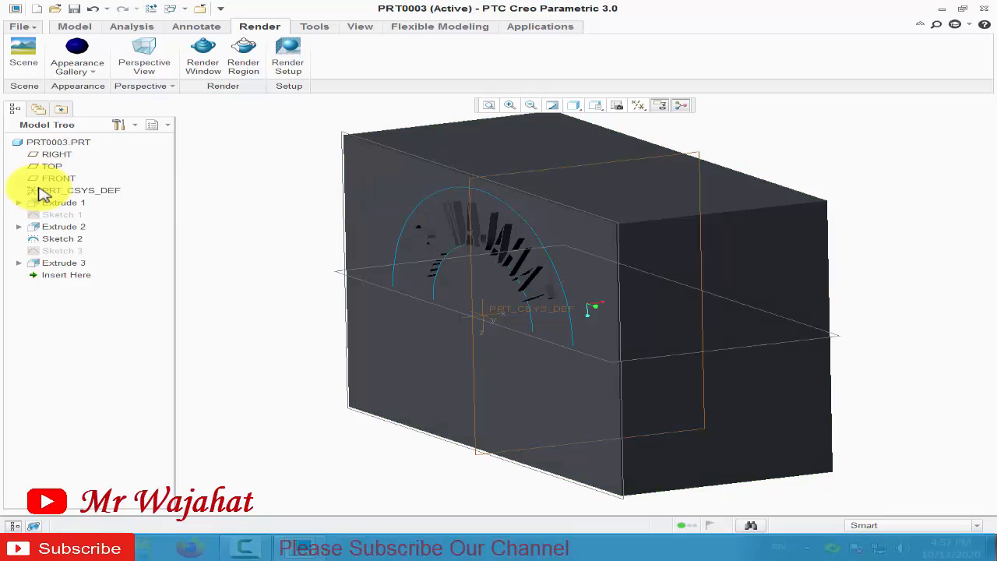
Step: Delete the block feature Extrude 1 together with all its dependent sketches and text extrusions
right_click(68, 204)
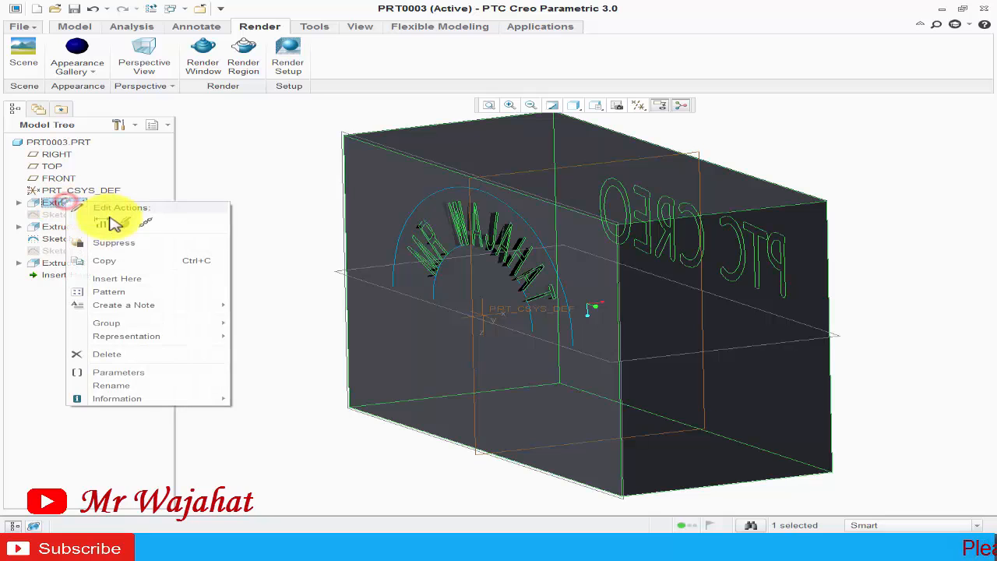
left_click(140, 355)
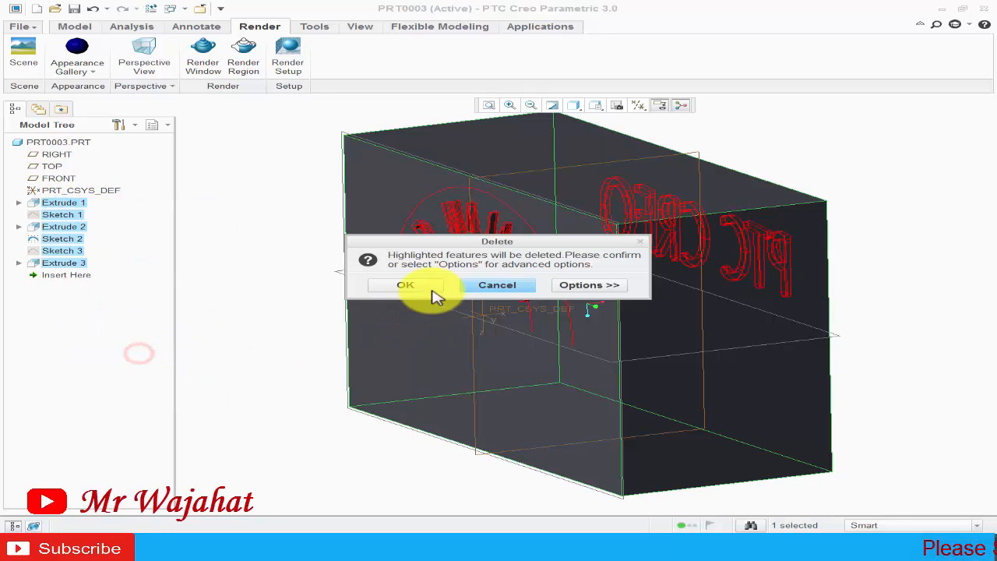
left_click(420, 289)
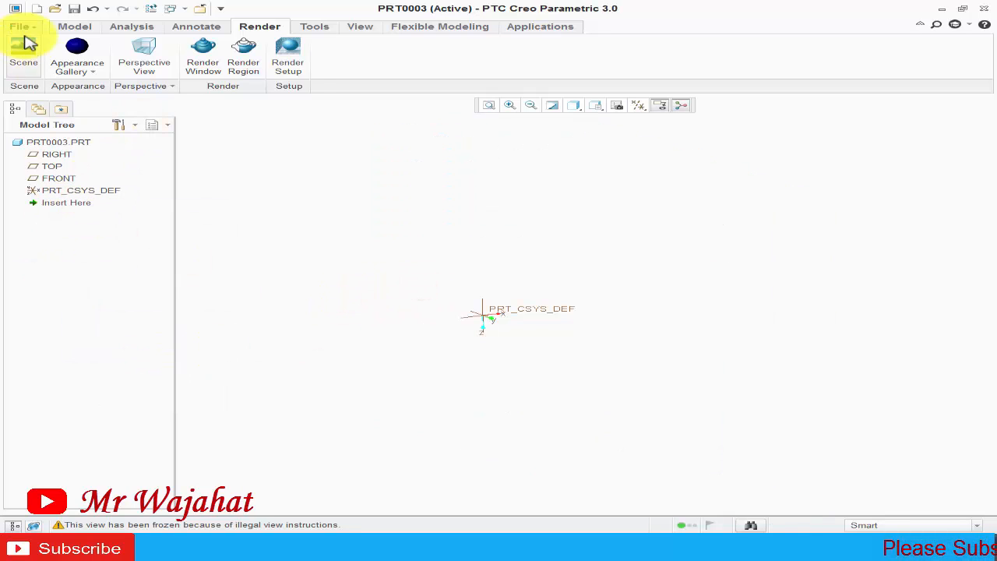
Step: Start an extrusion on the RIGHT plane and sketch a circle about 35 in diameter centred on the origin
left_click(61, 27)
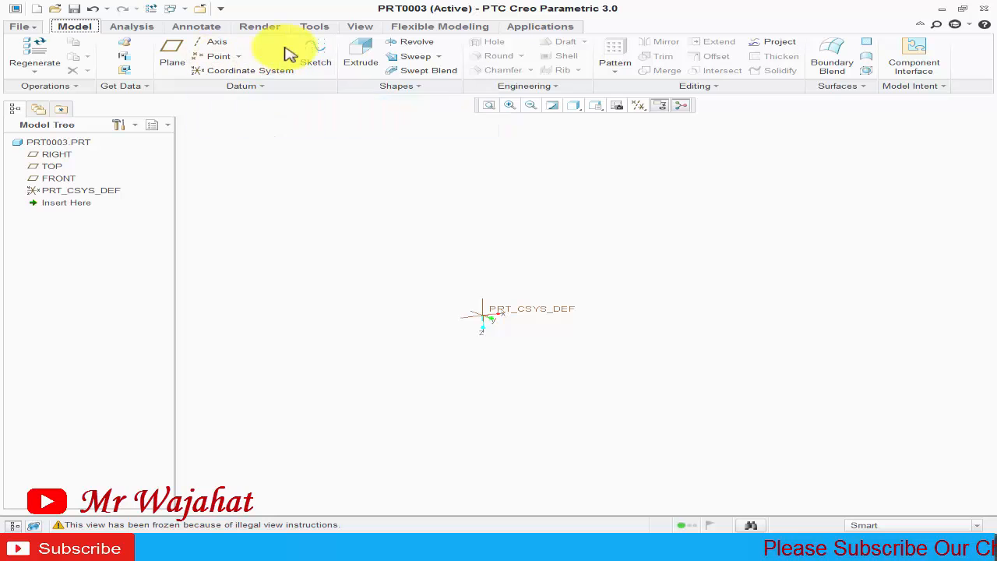
left_click(355, 62)
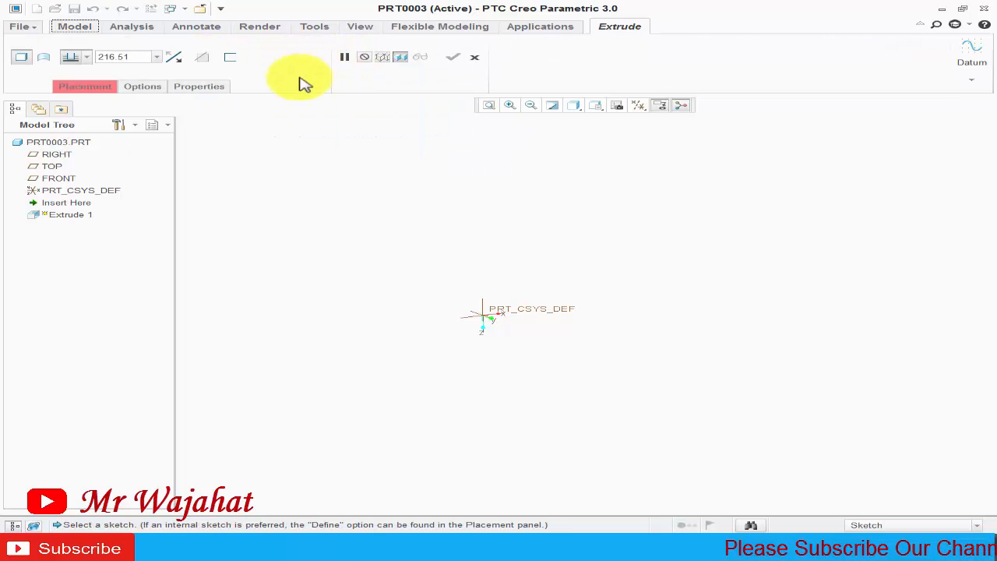
left_click(57, 155)
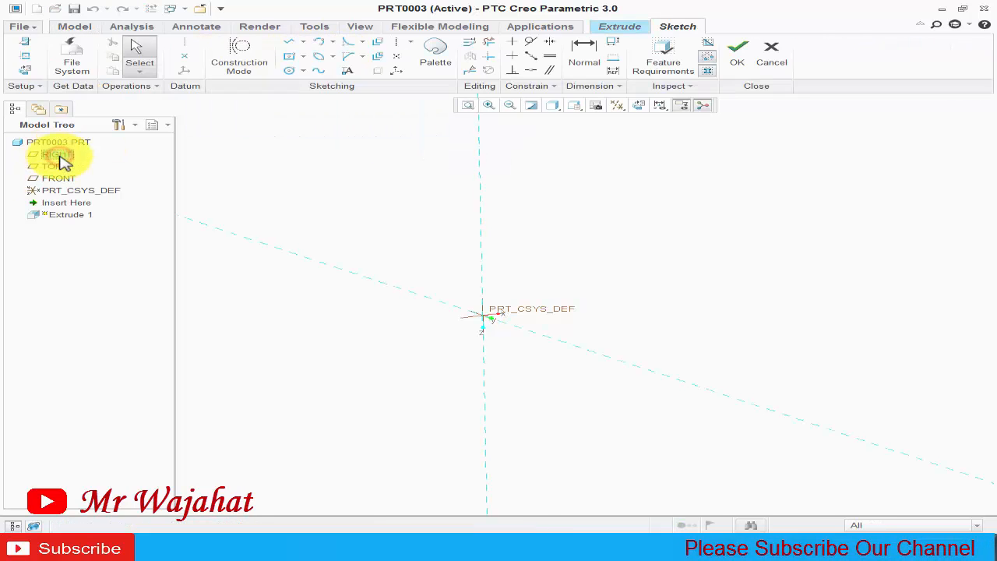
left_click(289, 70)
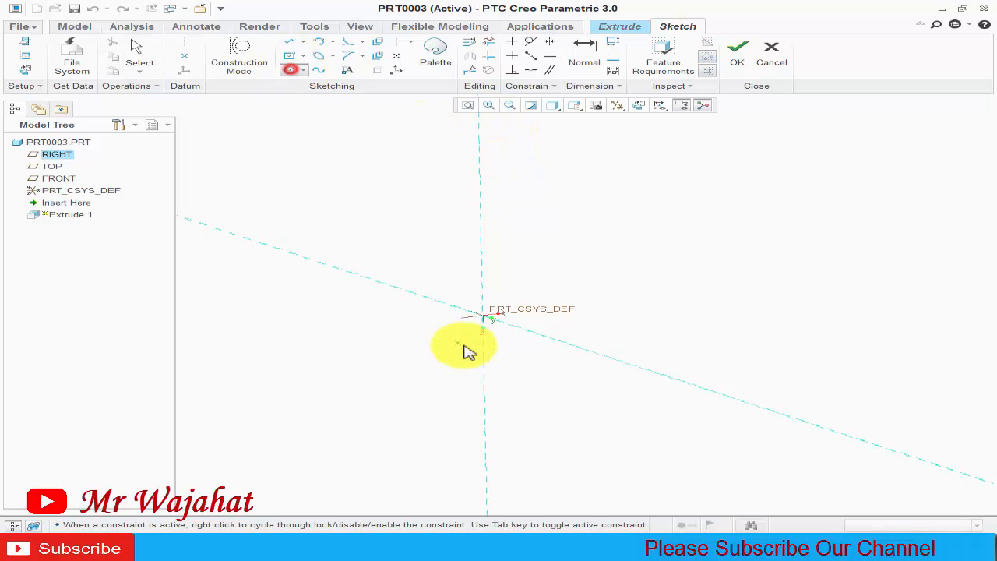
left_click(482, 315)
left_click(549, 390)
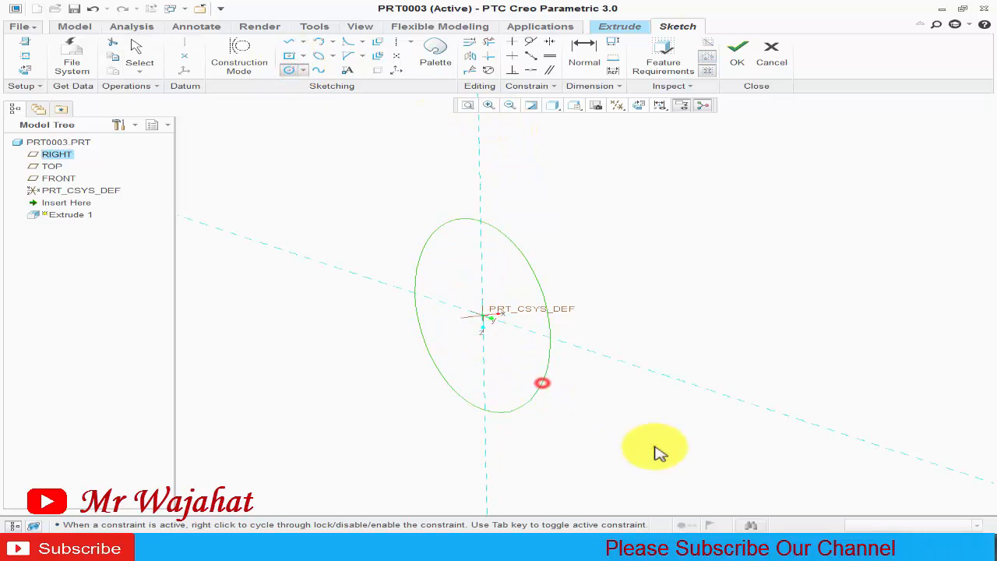
middle_click(711, 241)
Step: Set the circle's diameter to 300 in the flat sketch view and finish the sketch
left_click(641, 108)
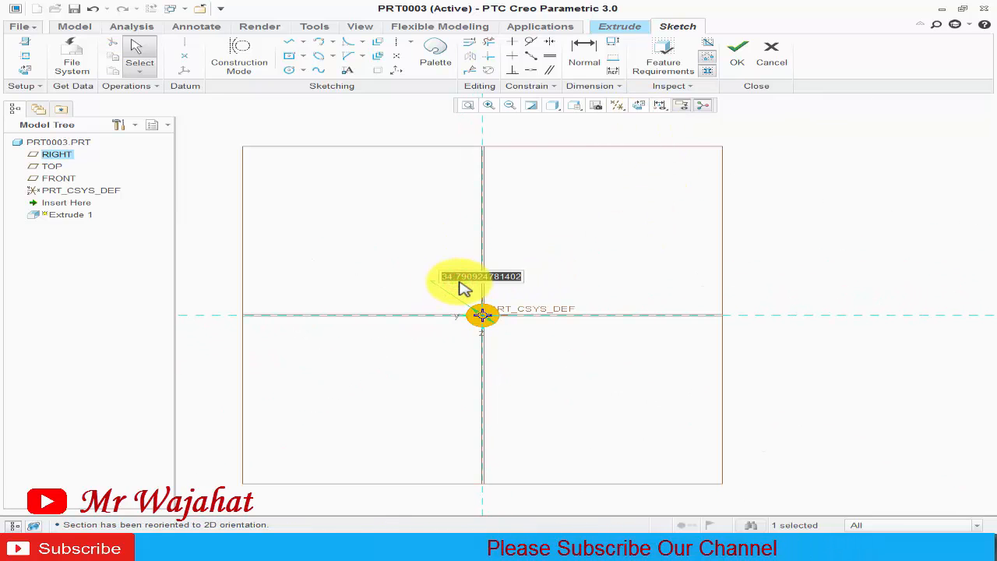
type("300")
key("Return")
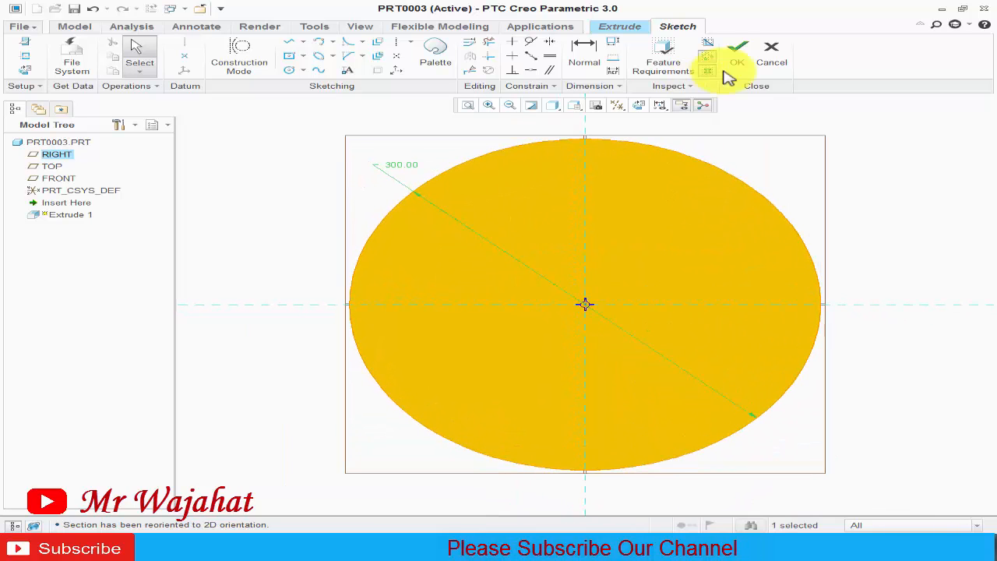
left_click(737, 64)
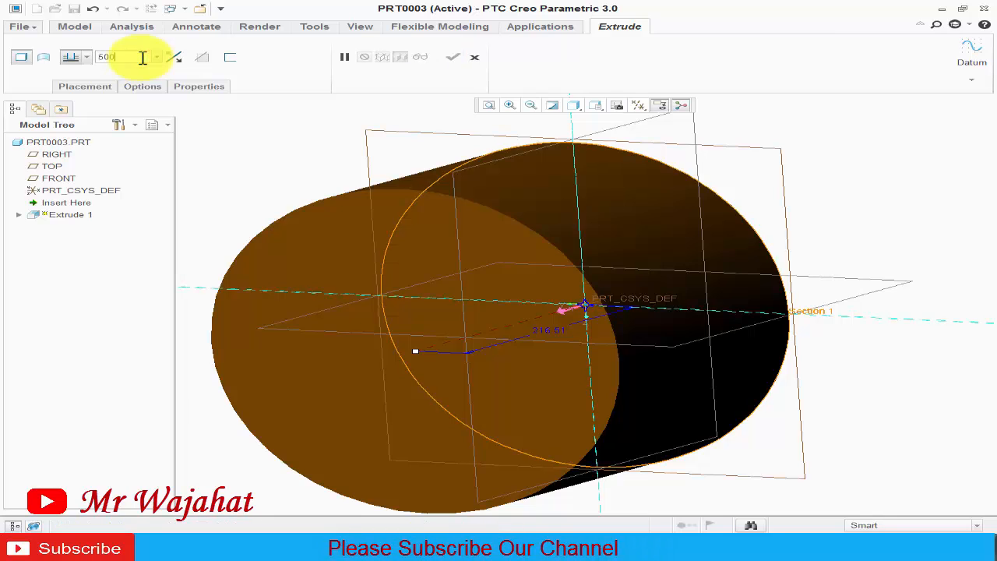
Step: Set the circle's extrusion depth to 500 and complete the cylinder
left_click(142, 56)
type("500")
key("Return")
left_click(451, 59)
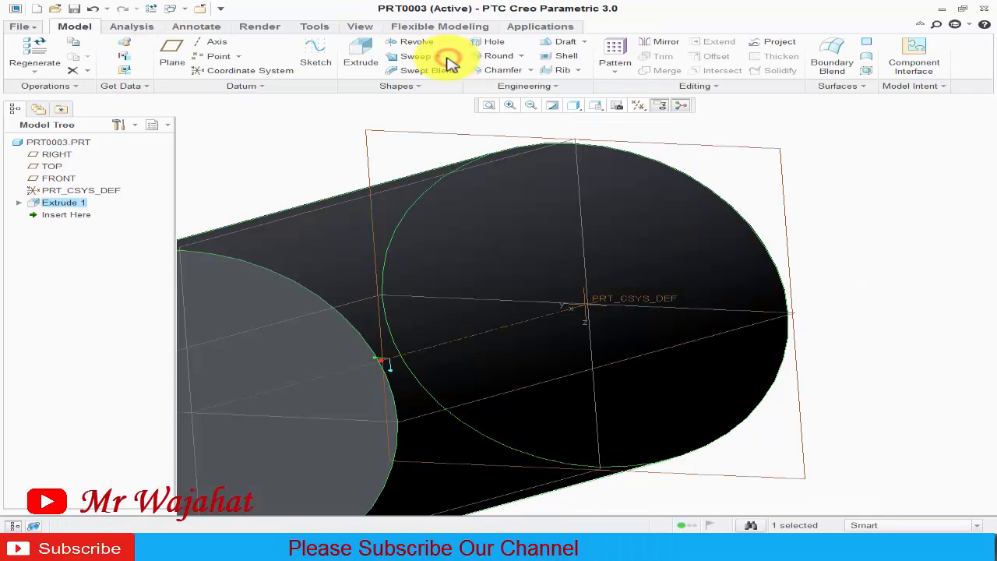
Step: Start a new sketch on the FRONT plane, with the RIGHT plane as the Top orientation reference
left_click(489, 105)
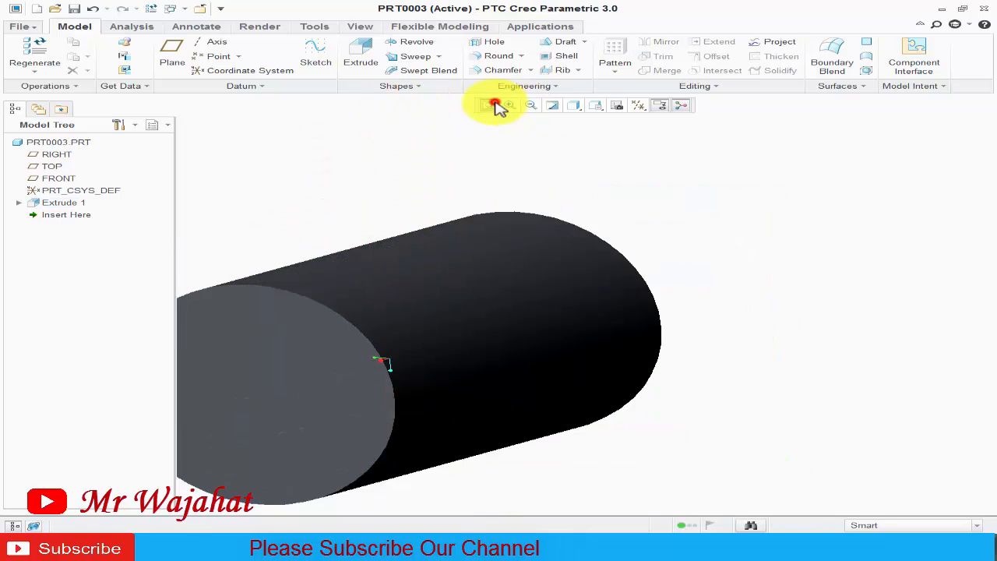
middle_click_drag(306, 359, 514, 273)
left_click(538, 277)
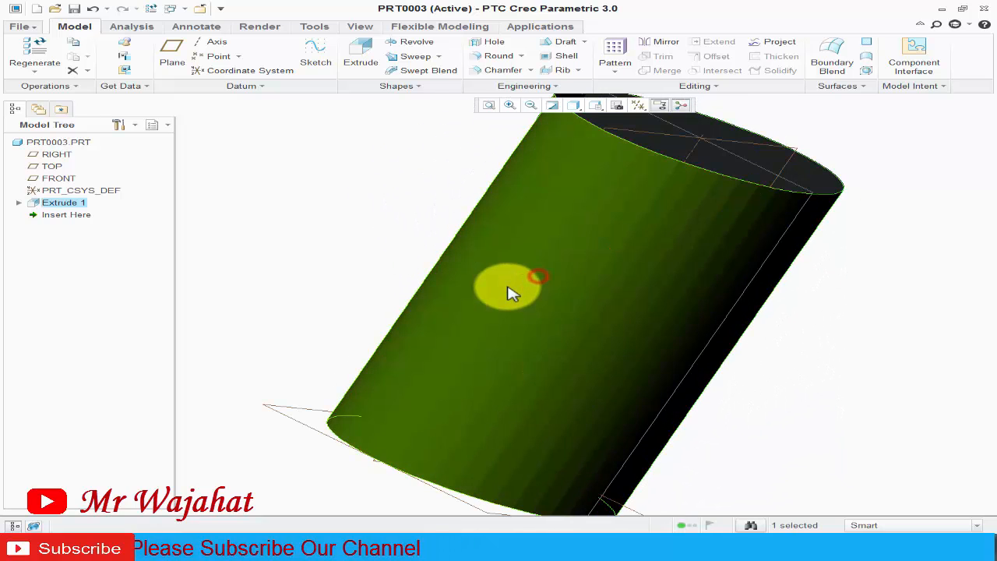
left_click(518, 292)
middle_click_drag(338, 283, 285, 289)
left_click(327, 52)
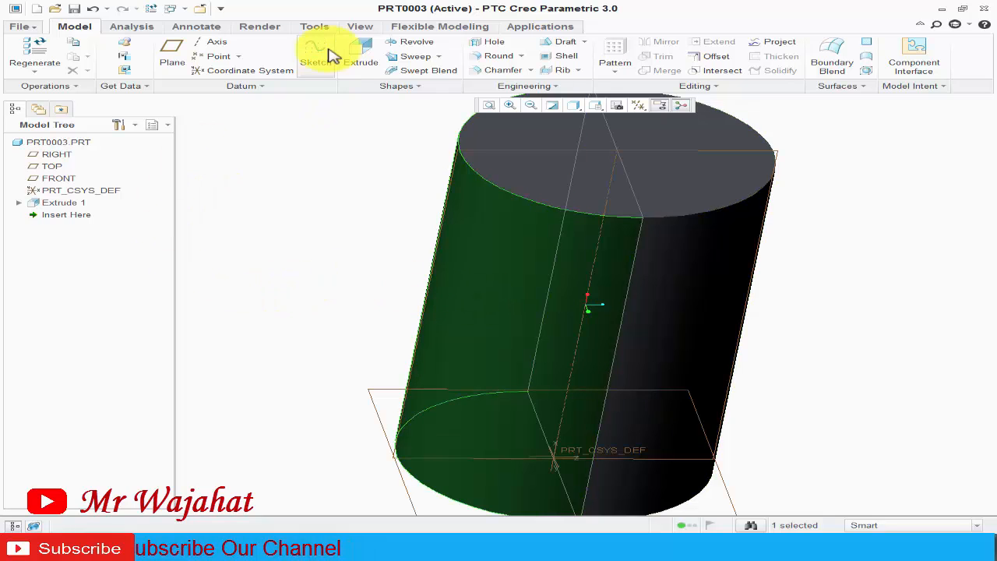
left_click(332, 51)
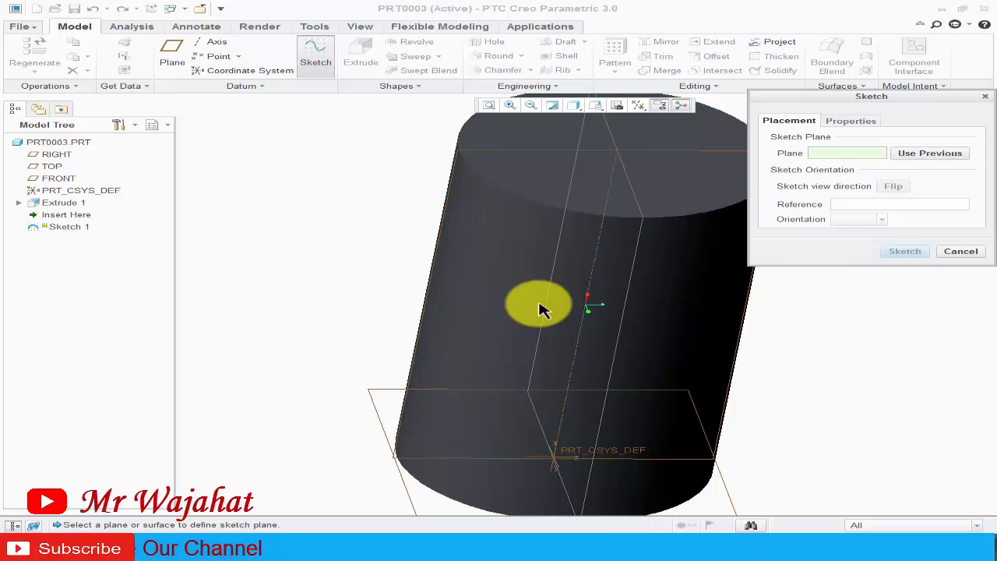
left_click(636, 263)
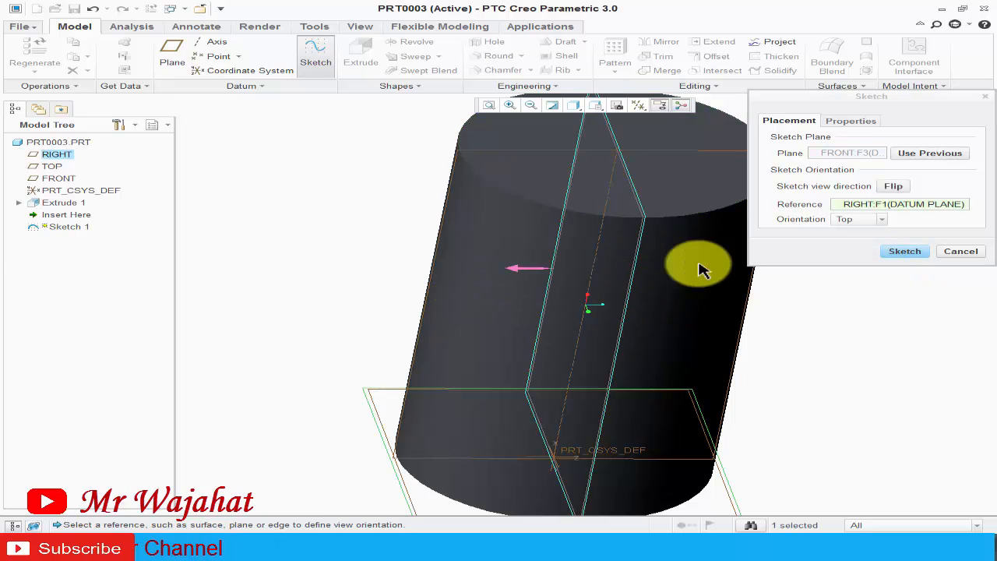
left_click(902, 253)
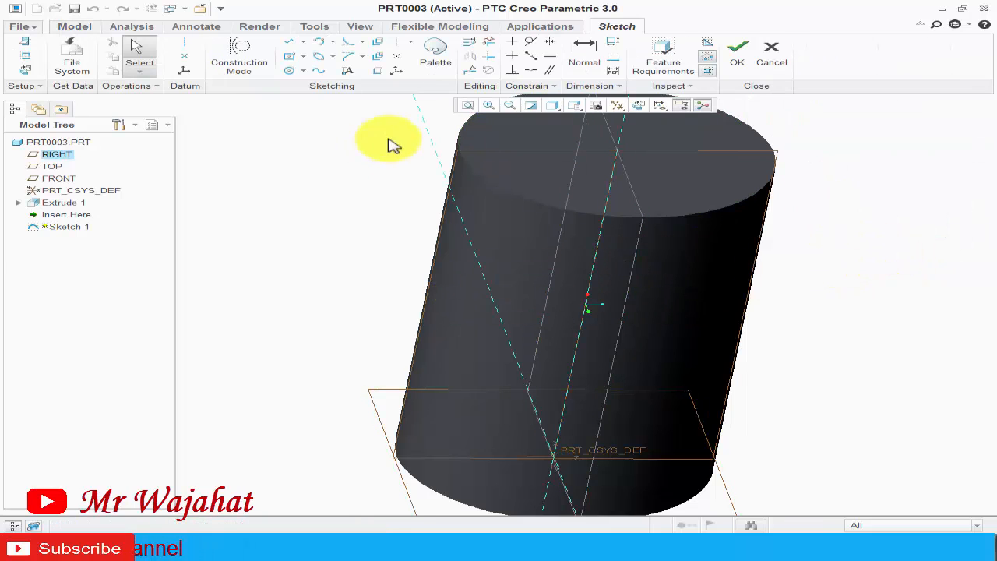
Step: Add both silhouette edges of the cylinder as sketch references in the flat sketch view
left_click(471, 108)
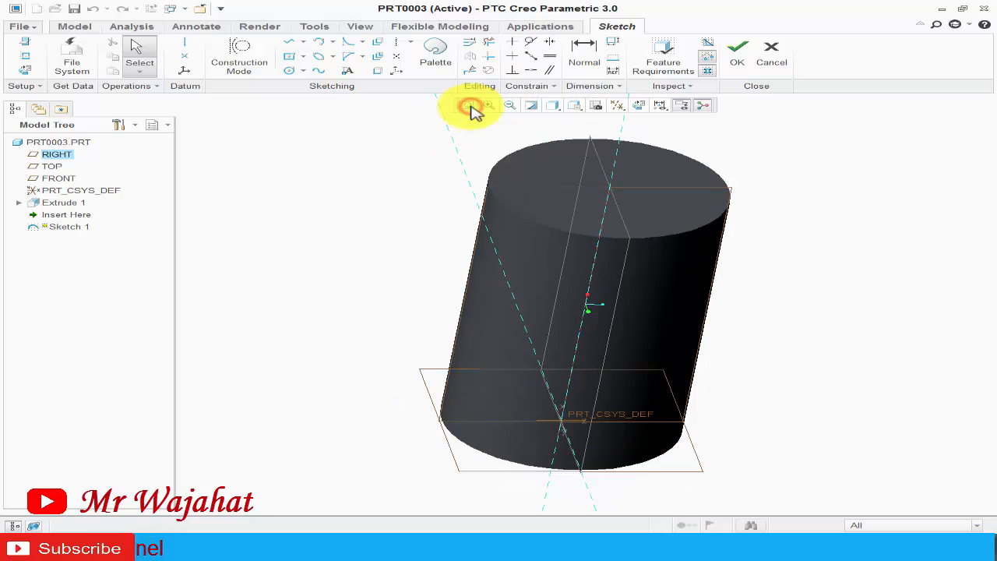
left_click(641, 107)
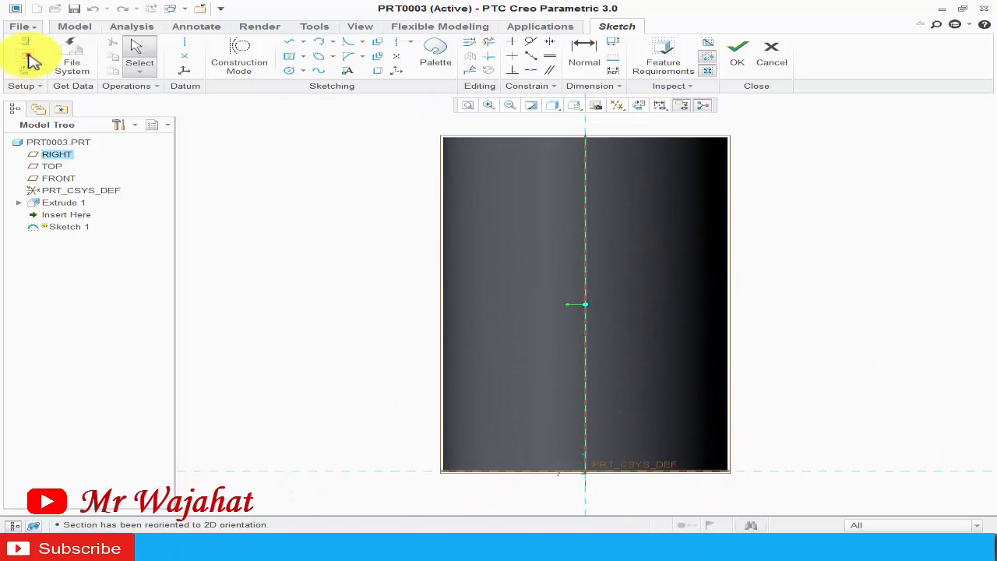
left_click(29, 60)
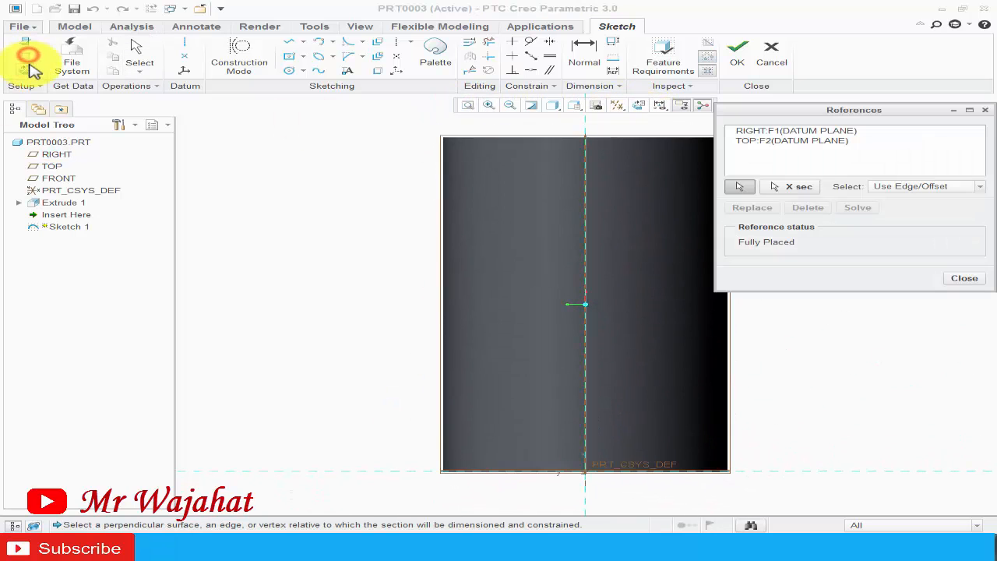
left_click(444, 255)
left_click(729, 345)
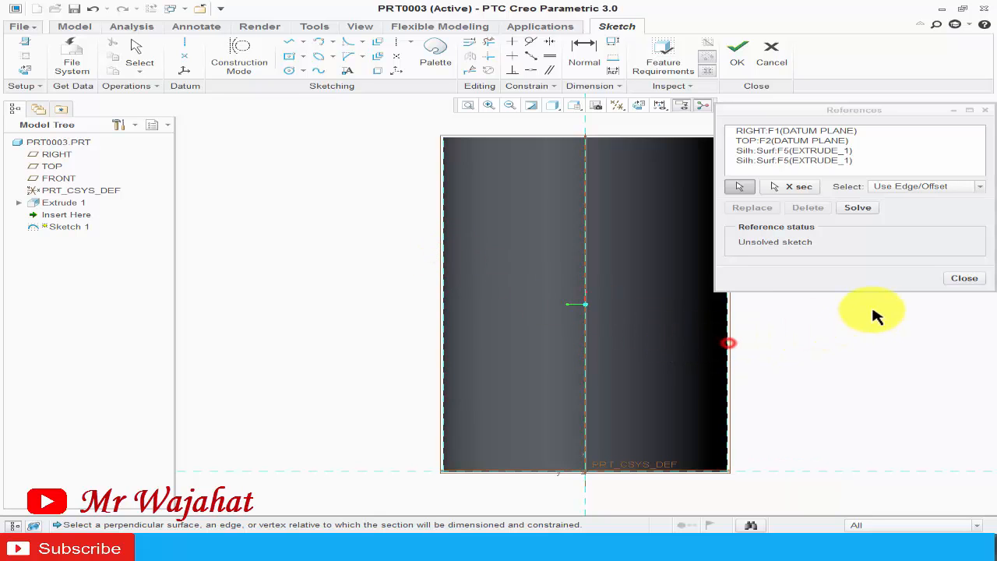
left_click(964, 279)
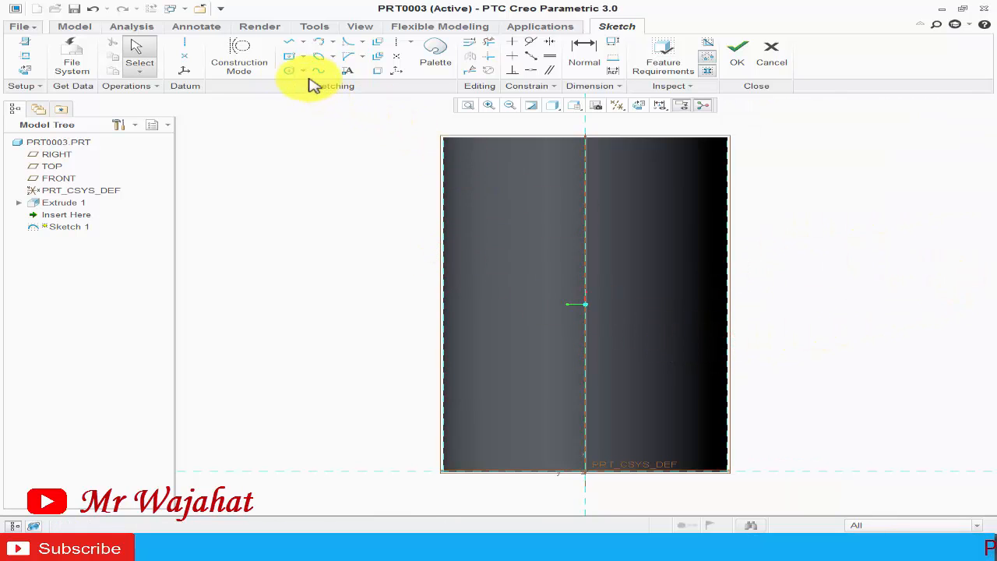
Step: Place a horizontal sketch text in font3d about 225 above the cylinder's base and enter the channel's name
left_click(346, 70)
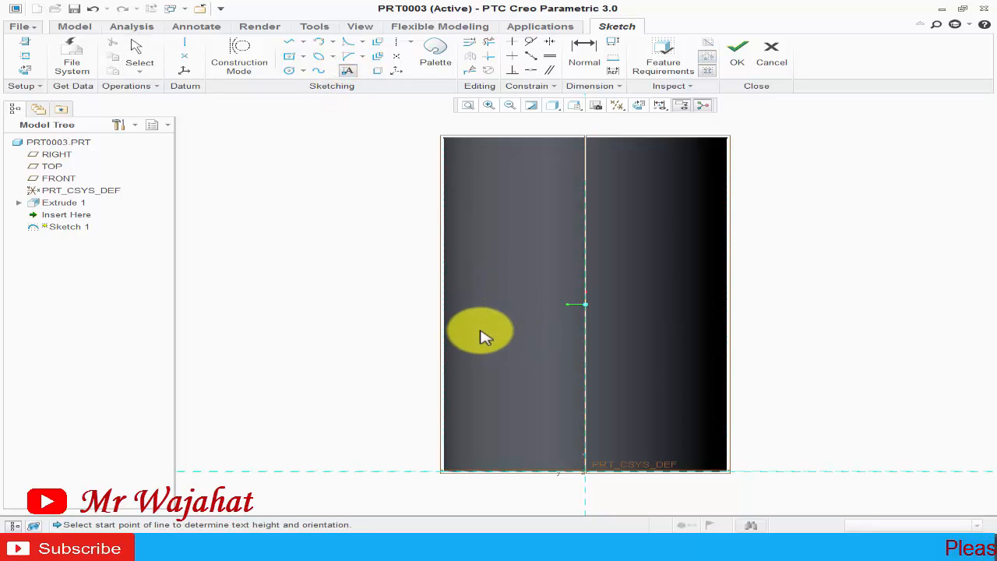
left_click(465, 280)
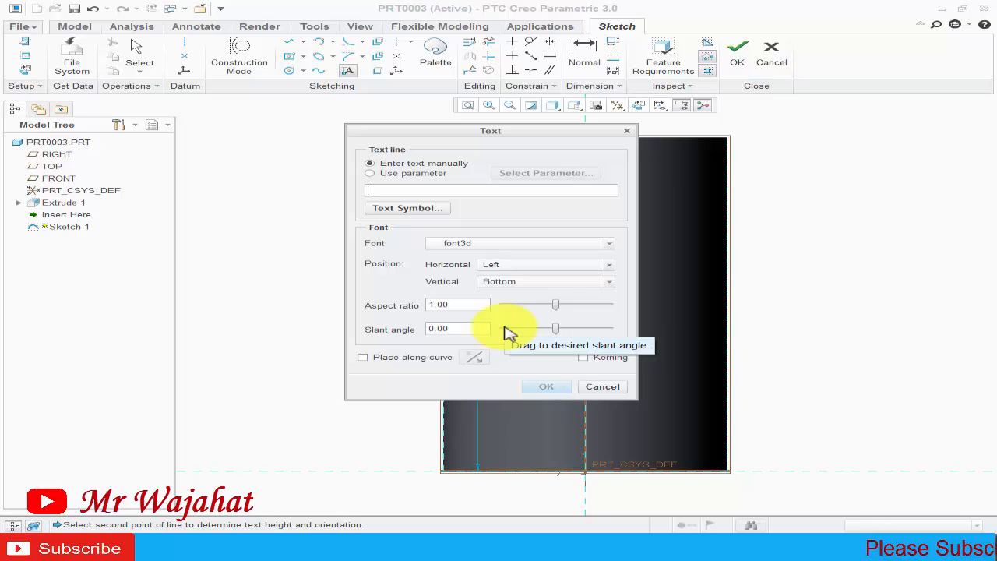
type("m")
key("BackSpace")
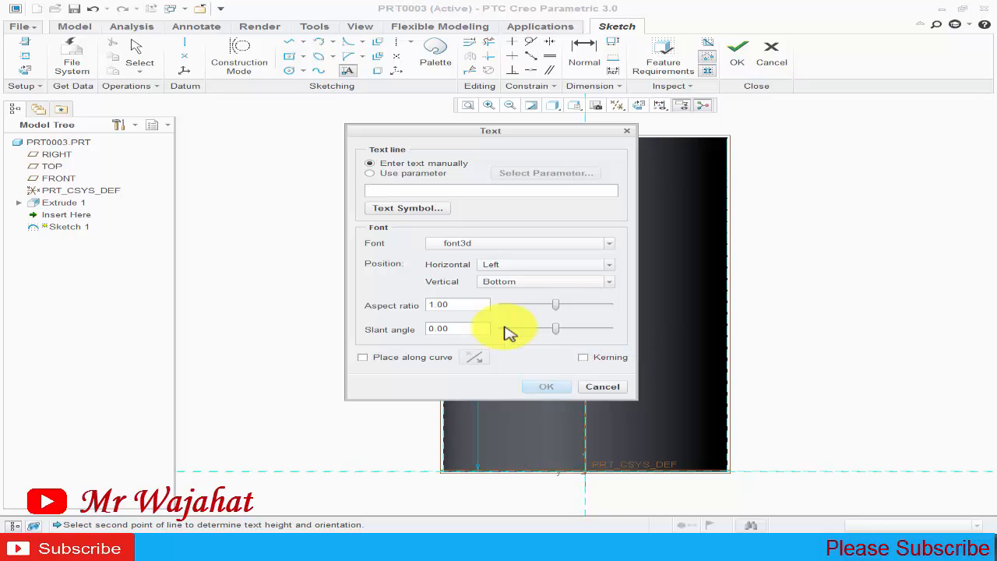
type("MR WA")
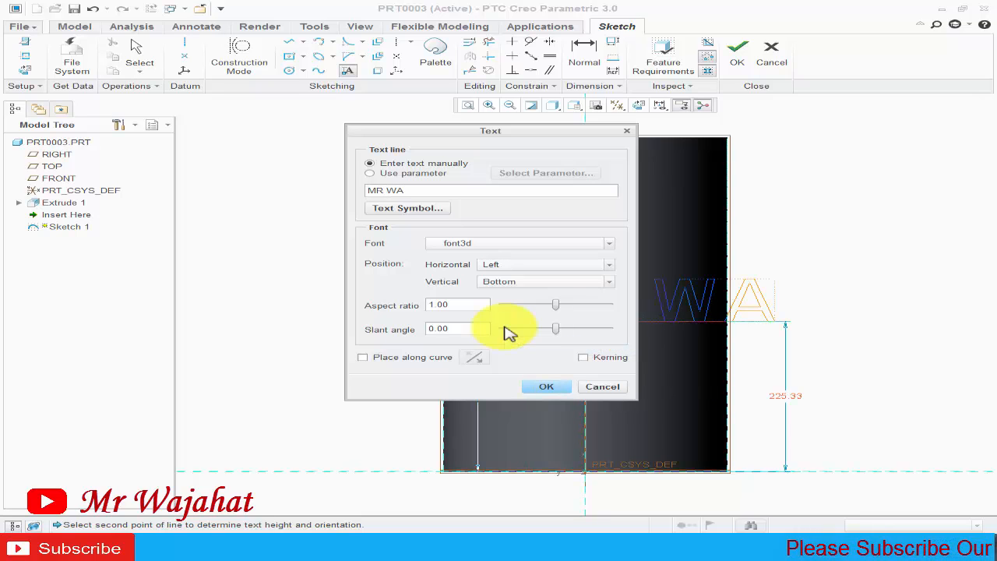
type("JAHAT")
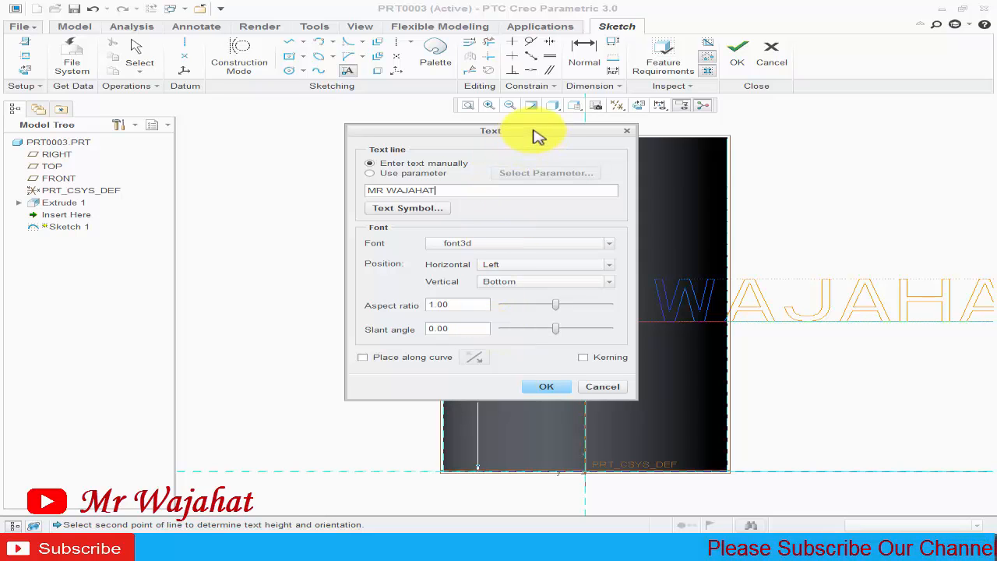
left_click_drag(536, 136, 285, 146)
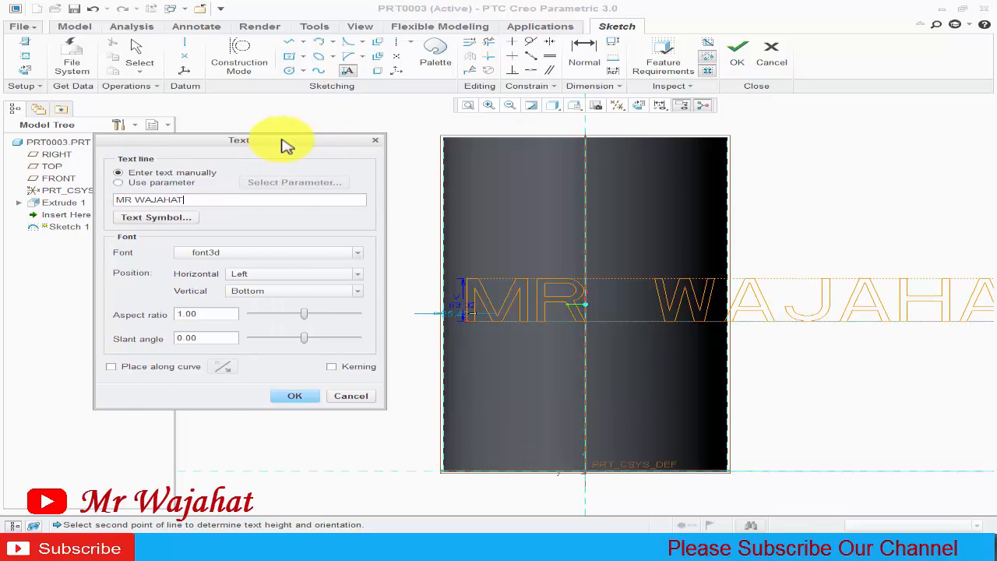